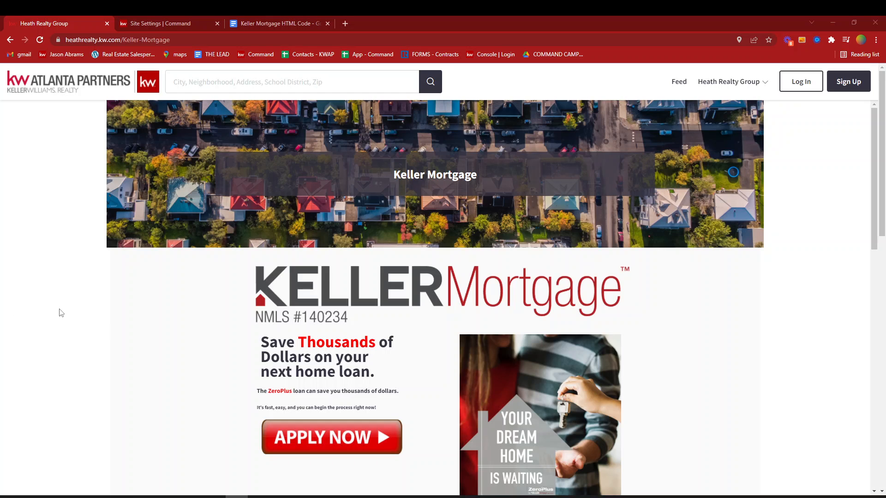
Review the finished Keller Mortgage page, including its mortgage calculator and Keller Covered section, and open its Apply Now application link
{"action": "scroll", "coordinate": [63, 311], "scroll_direction": "down", "scroll_amount": 3}
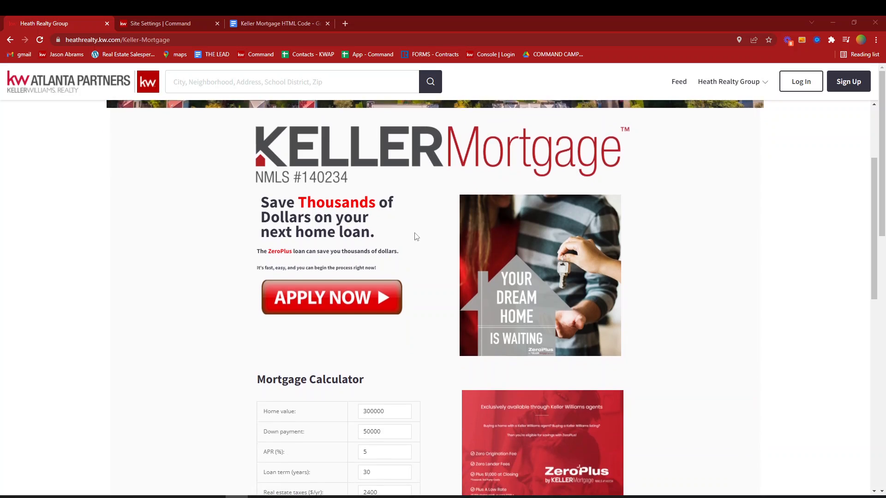
{"action": "scroll", "coordinate": [415, 237], "scroll_direction": "down", "scroll_amount": 2}
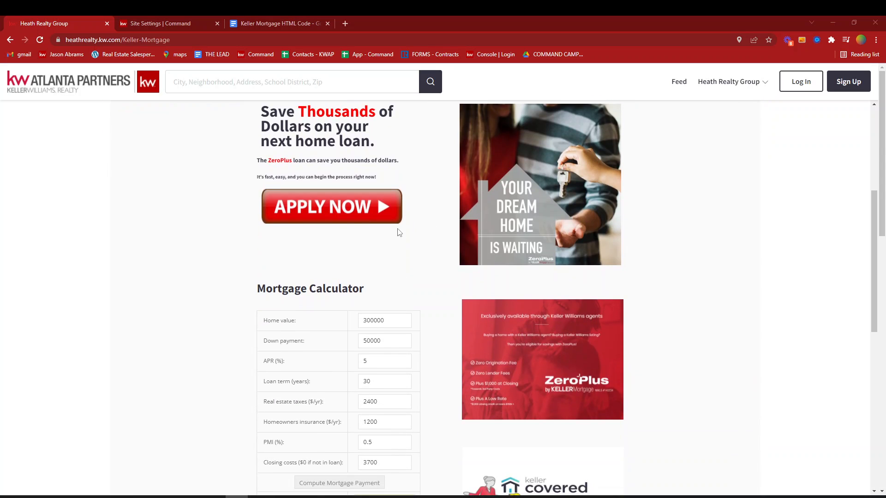
{"action": "scroll", "coordinate": [369, 268], "scroll_direction": "down", "scroll_amount": 2}
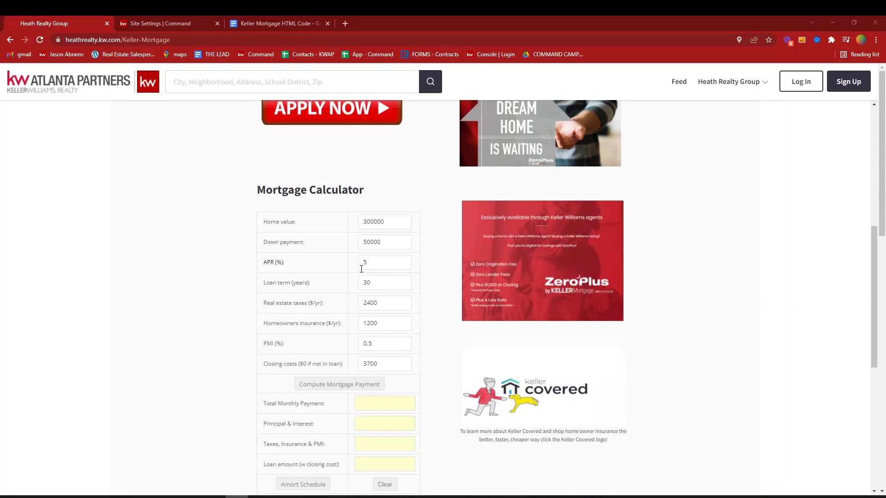
{"action": "scroll", "coordinate": [362, 270], "scroll_direction": "down", "scroll_amount": 3}
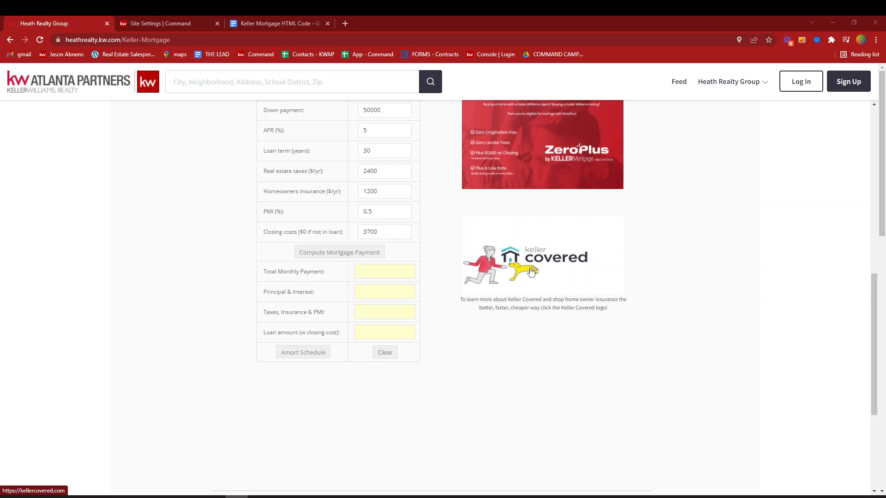
{"action": "scroll", "coordinate": [532, 273], "scroll_direction": "down", "scroll_amount": 5}
{"action": "scroll", "coordinate": [532, 275], "scroll_direction": "up", "scroll_amount": 6}
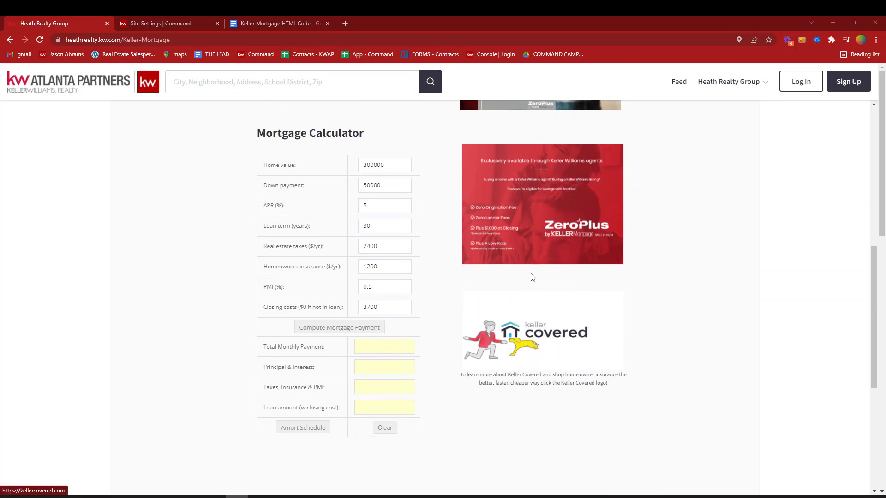
{"action": "scroll", "coordinate": [533, 277], "scroll_direction": "up", "scroll_amount": 7}
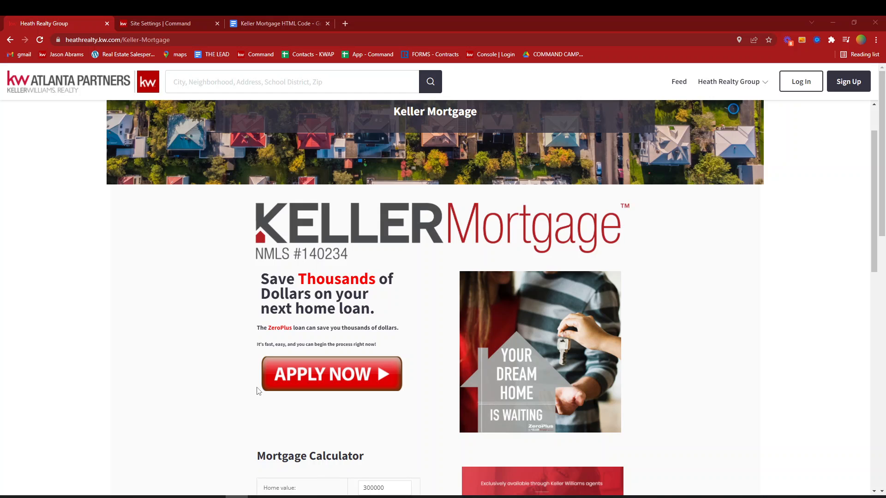
{"action": "left_click", "coordinate": [334, 375]}
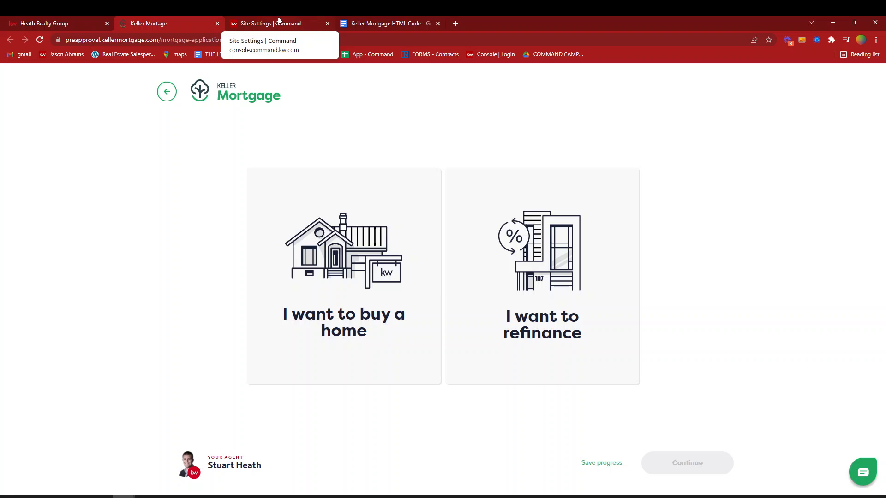
Switch to the Keller Mortgage HTML Code document and review its Headline and Intro Text code
{"action": "left_click", "coordinate": [358, 25]}
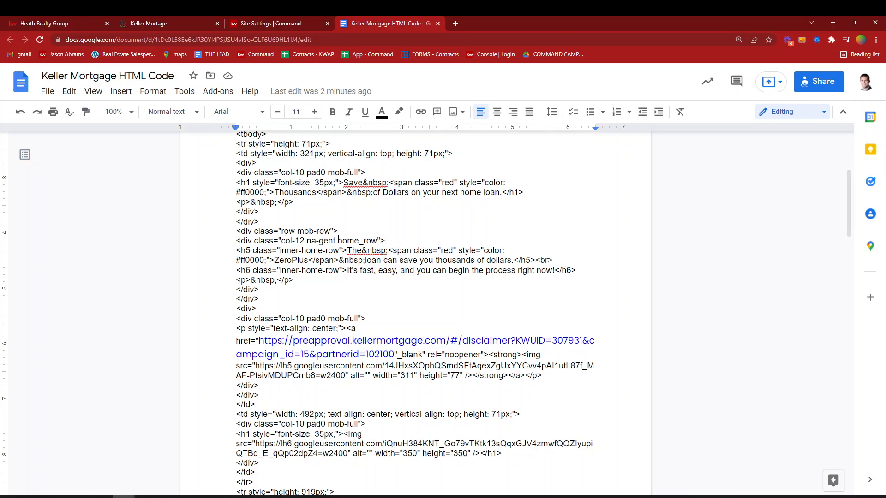
{"action": "scroll", "coordinate": [375, 265], "scroll_direction": "up", "scroll_amount": 4}
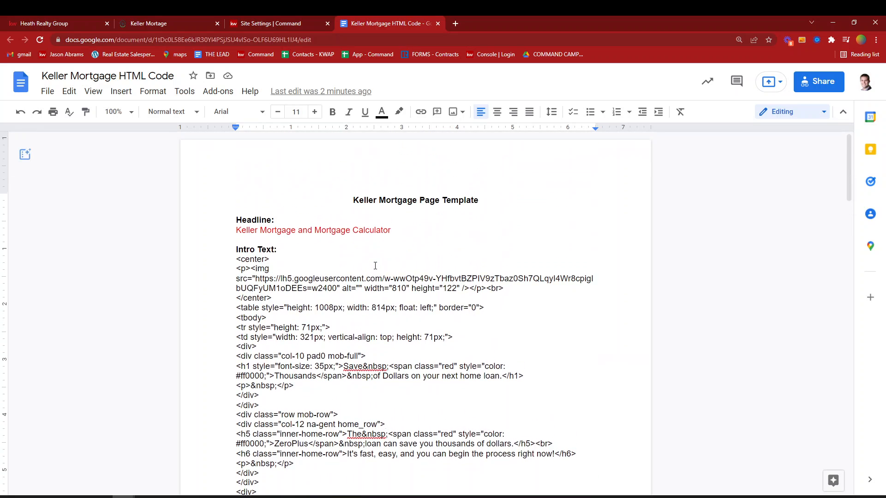
{"action": "scroll", "coordinate": [408, 234], "scroll_direction": "down", "scroll_amount": 1}
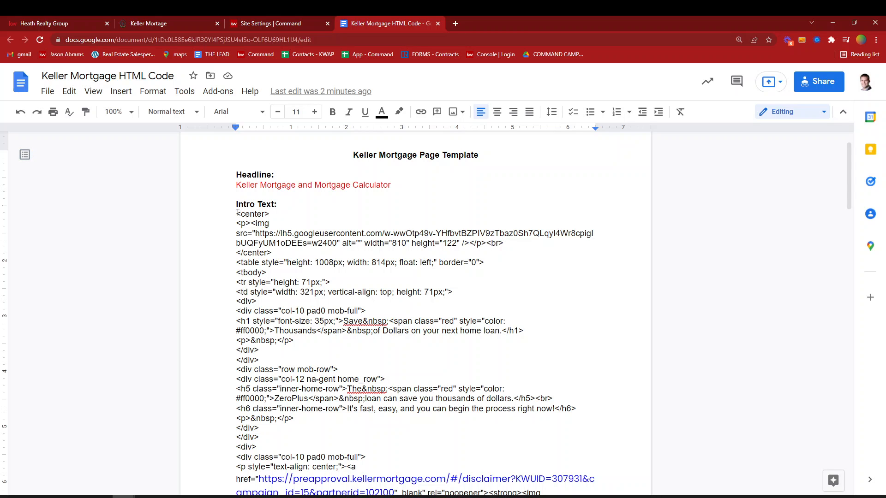
{"action": "scroll", "coordinate": [238, 213], "scroll_direction": "down", "scroll_amount": 1}
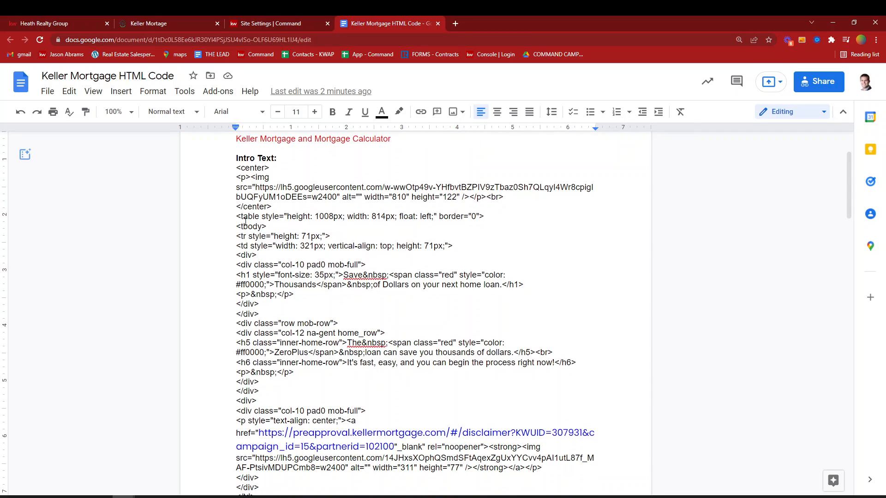
{"action": "scroll", "coordinate": [255, 227], "scroll_direction": "down", "scroll_amount": 2}
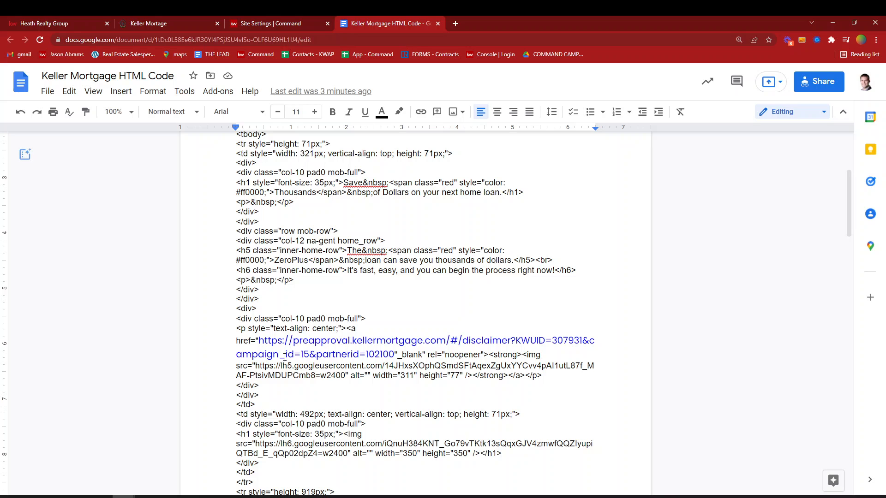
{"action": "scroll", "coordinate": [352, 328], "scroll_direction": "up", "scroll_amount": 4}
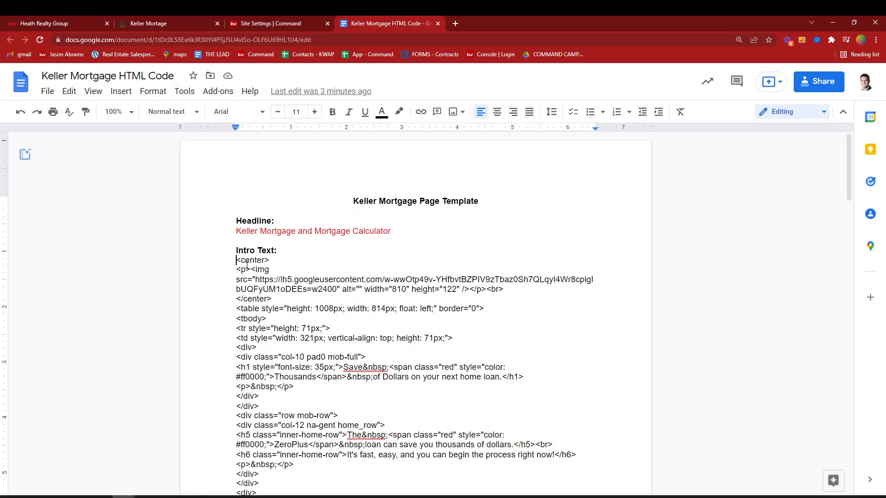
{"action": "left_click_drag", "start_coordinate": [236, 260], "coordinate": [285, 369]}
{"action": "scroll", "coordinate": [388, 318], "scroll_direction": "down", "scroll_amount": 16}
{"action": "left_click", "coordinate": [300, 370]}
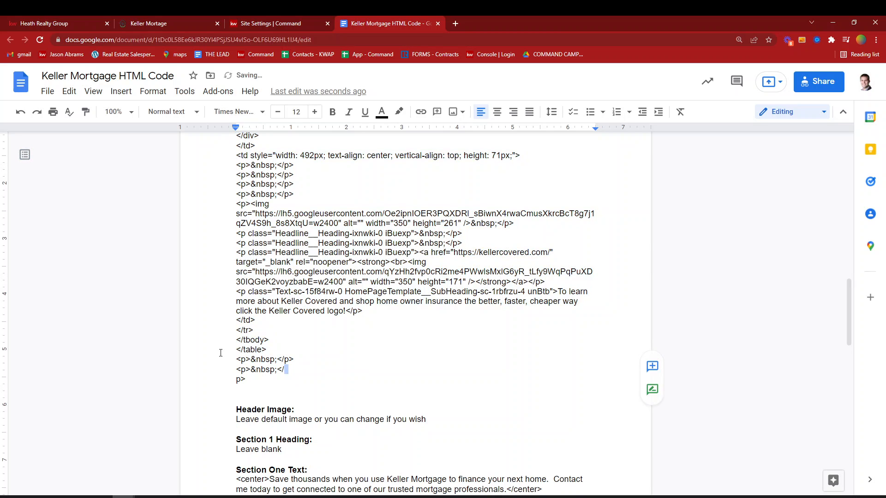
{"action": "key", "text": "ctrl+z"}
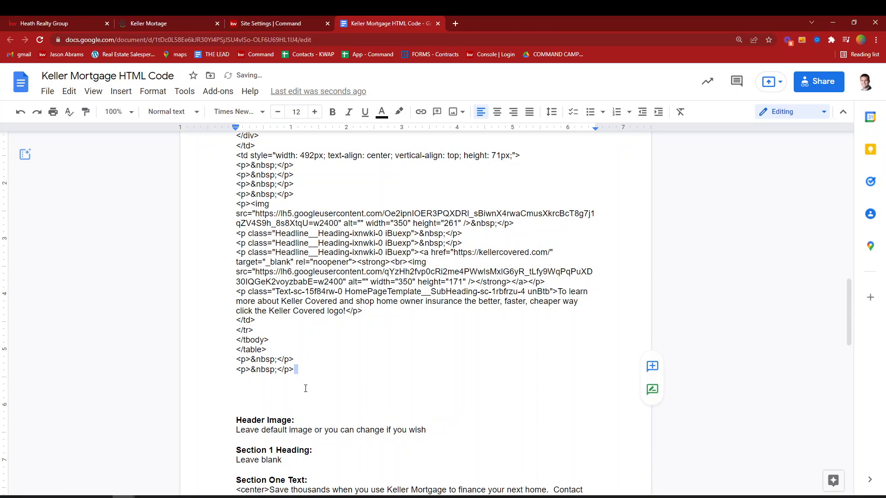
Highlight the full extent of the Intro Text HTML code and review the code around its application link
{"action": "left_click_drag", "start_coordinate": [294, 370], "coordinate": [238, 265]}
{"action": "scroll", "coordinate": [233, 351], "scroll_direction": "up", "scroll_amount": 12}
{"action": "scroll", "coordinate": [235, 344], "scroll_direction": "up", "scroll_amount": 2}
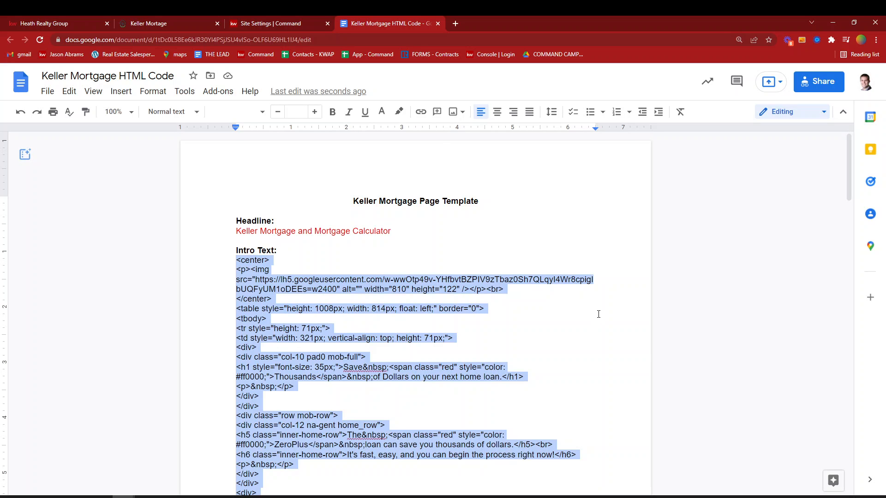
{"action": "left_click", "coordinate": [267, 318]}
{"action": "scroll", "coordinate": [238, 334], "scroll_direction": "down", "scroll_amount": 3}
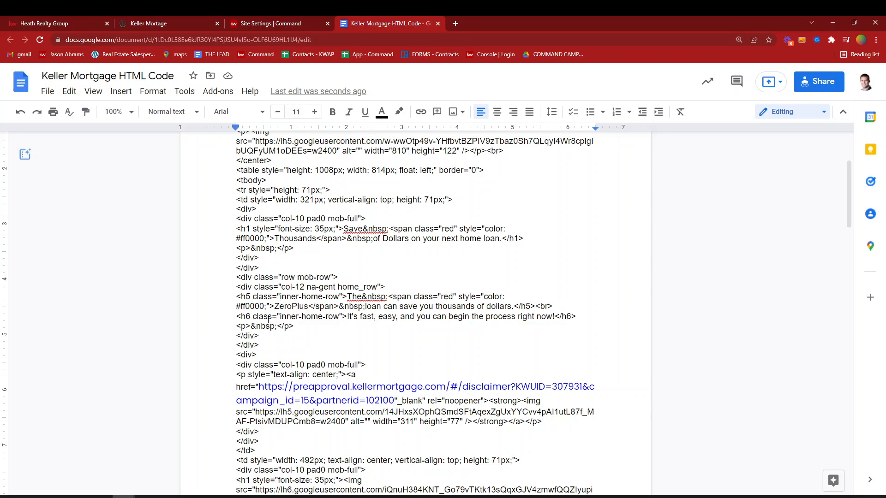
{"action": "scroll", "coordinate": [326, 281], "scroll_direction": "up", "scroll_amount": 2}
{"action": "scroll", "coordinate": [326, 282], "scroll_direction": "down", "scroll_amount": 1}
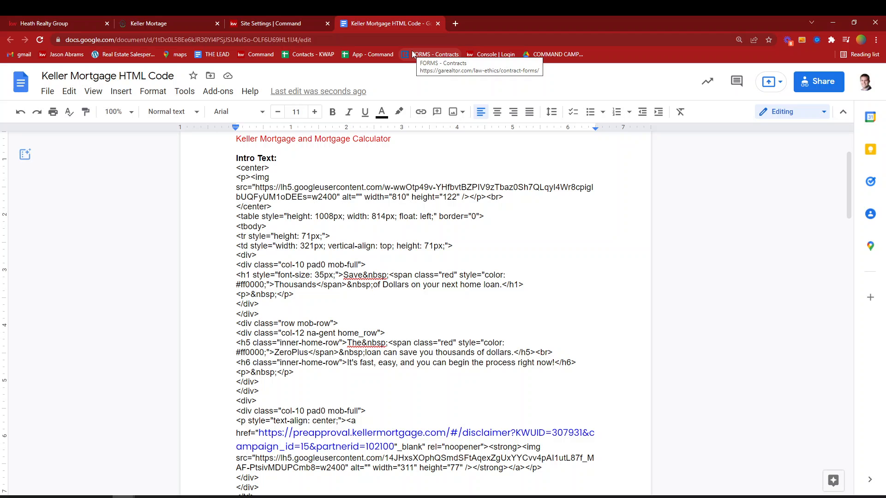
Open the agent portal at portal.kellermortgage.com in a new tab and copy the personal KM link from the KM settings
{"action": "left_click", "coordinate": [452, 24]}
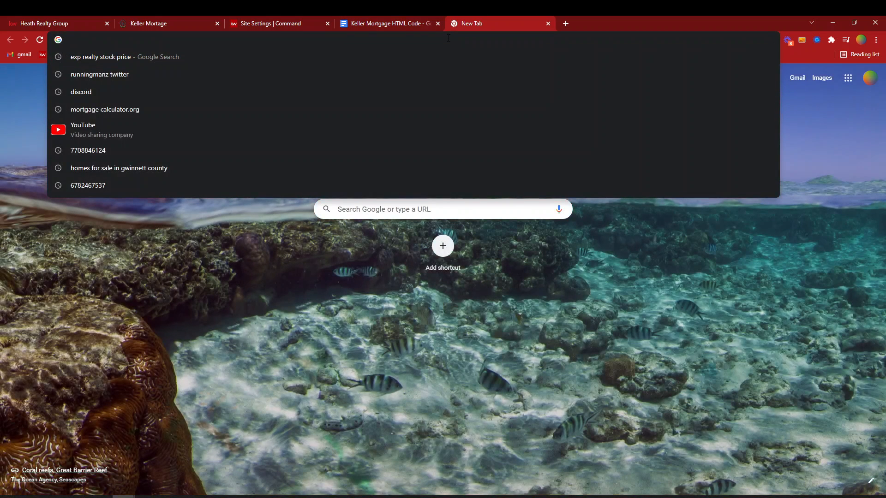
{"action": "type", "text": "pporta"}
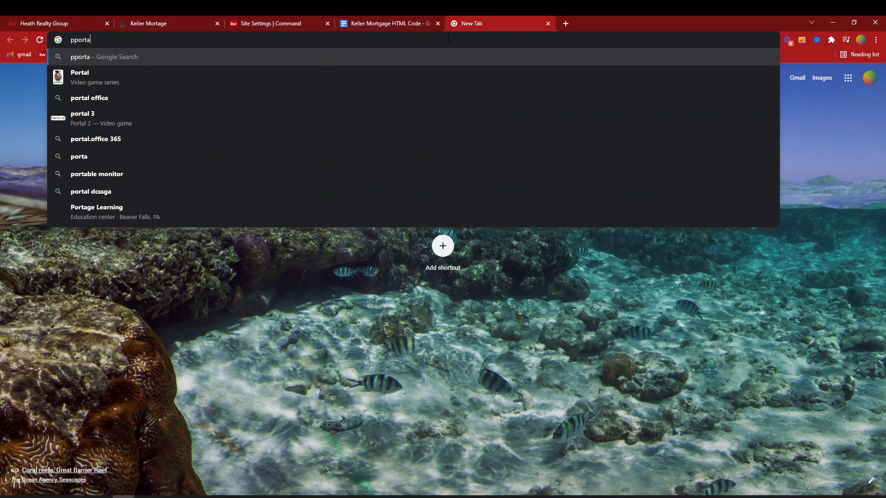
{"action": "key", "text": "BackSpace"}
{"action": "key", "text": "BackSpace"}
{"action": "key", "text": "BackSpace"}
{"action": "type", "text": "porta"}
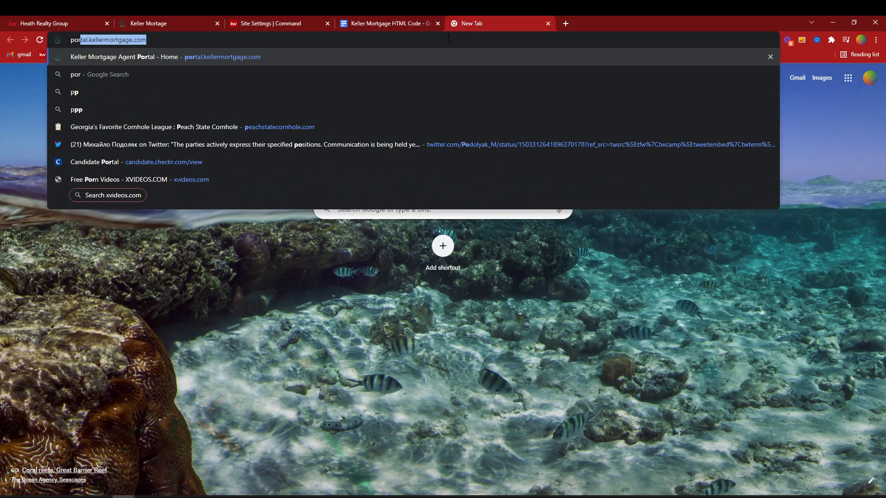
{"action": "key", "text": "Return"}
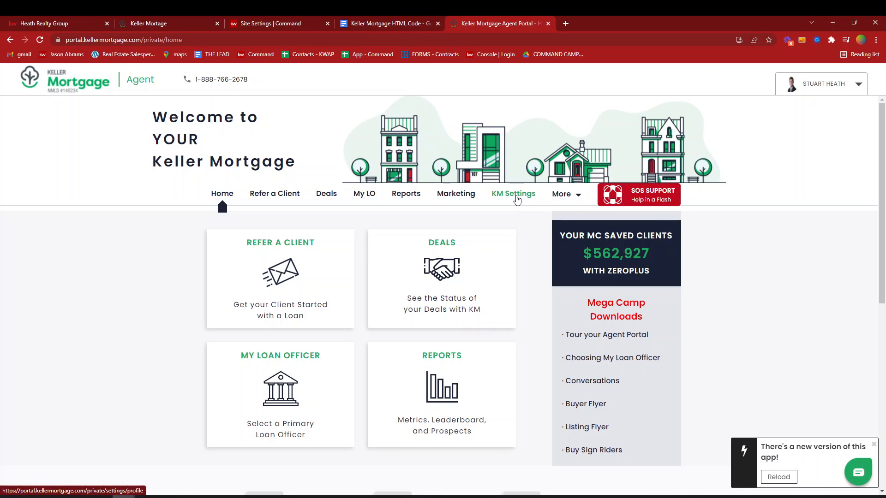
{"action": "left_click", "coordinate": [517, 199]}
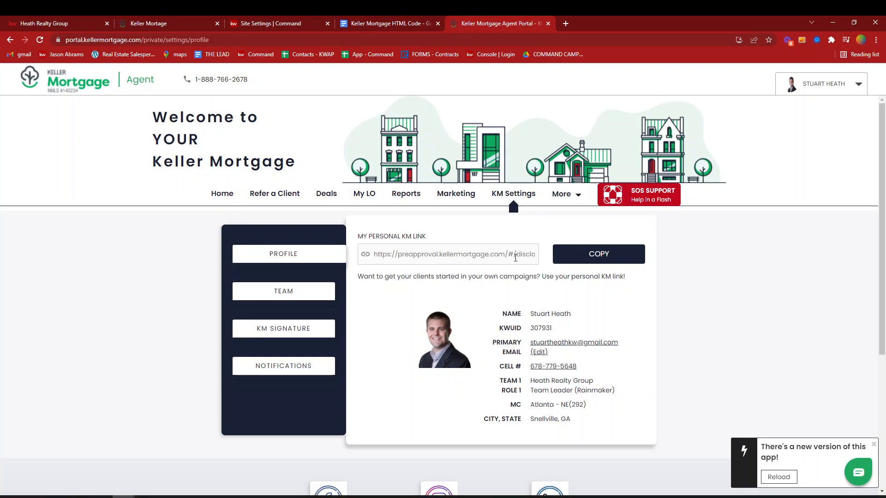
{"action": "left_click", "coordinate": [607, 259]}
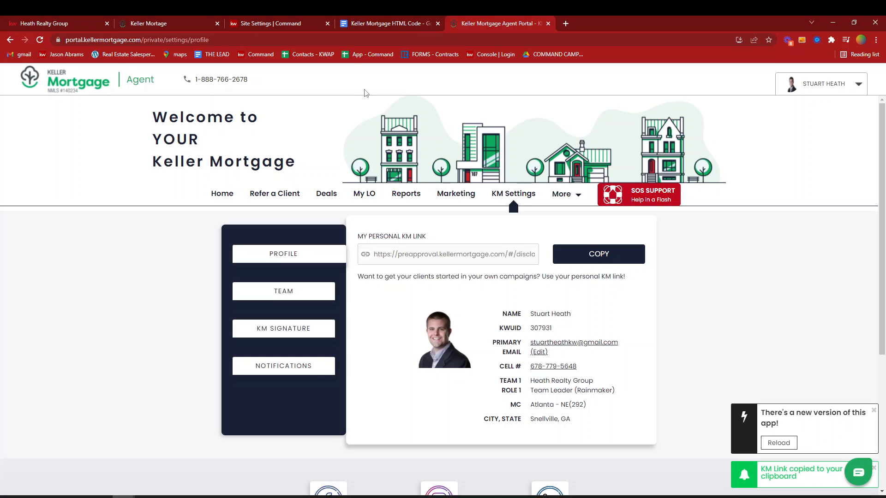
In the HTML code document, replace the preapproval URL inside the Intro Text href quotes with the copied personal KM link
{"action": "left_click", "coordinate": [373, 24]}
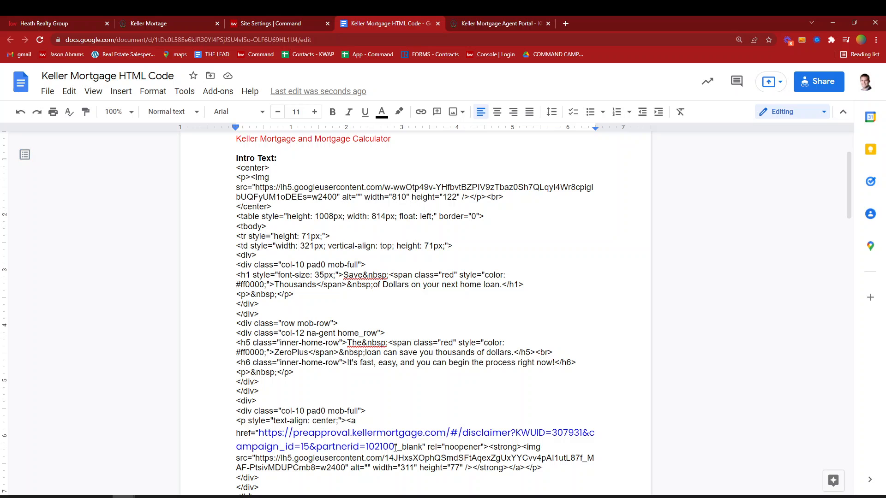
{"action": "left_click_drag", "start_coordinate": [396, 448], "coordinate": [398, 448]}
{"action": "left_click_drag", "start_coordinate": [259, 432], "coordinate": [256, 432]}
{"action": "left_click", "coordinate": [212, 423]}
{"action": "left_click_drag", "start_coordinate": [260, 434], "coordinate": [395, 447]}
{"action": "key", "text": "ctrl+c"}
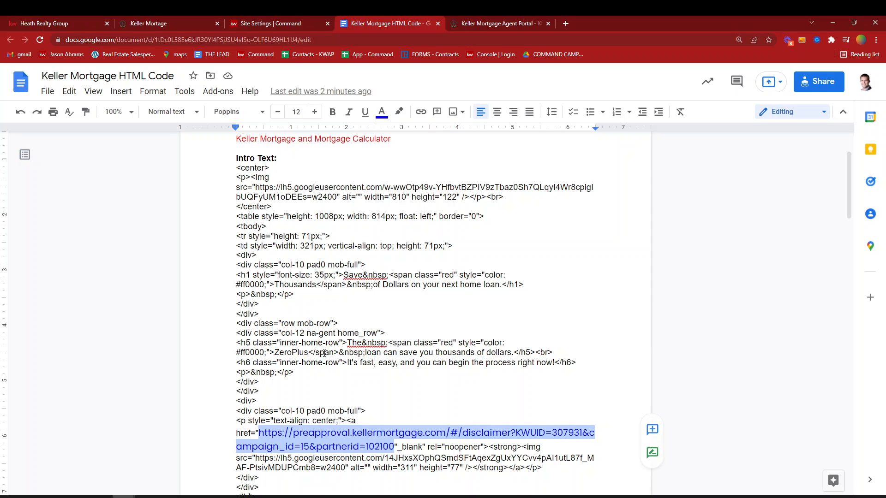
{"action": "key", "text": "BackSpace"}
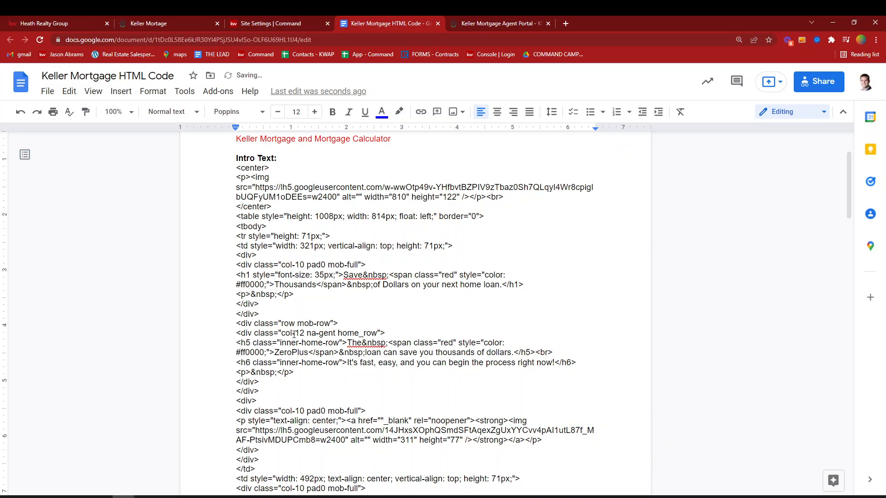
{"action": "key", "text": "ctrl+v"}
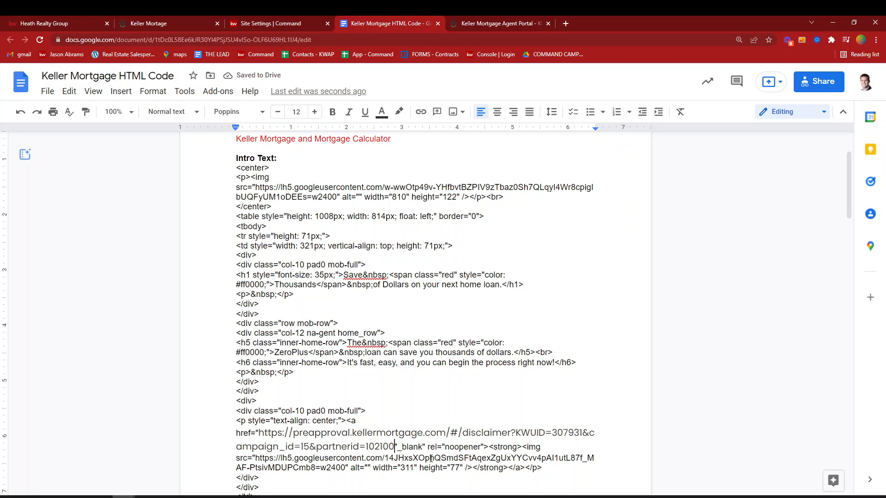
Select the whole Intro Text HTML code, from the opening center tag through the last closing paragraph tag
{"action": "scroll", "coordinate": [261, 397], "scroll_direction": "up", "scroll_amount": 1}
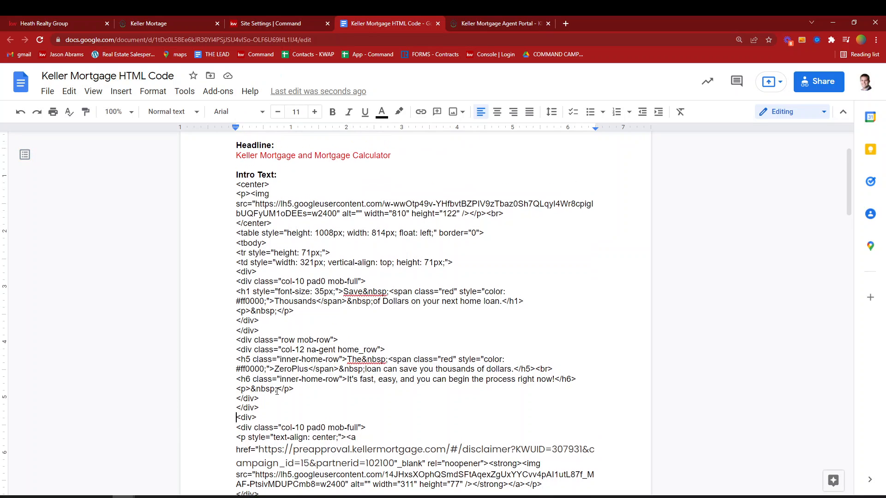
{"action": "left_click_drag", "start_coordinate": [236, 215], "coordinate": [319, 365]}
{"action": "scroll", "coordinate": [415, 317], "scroll_direction": "down", "scroll_amount": 4}
{"action": "scroll", "coordinate": [416, 328], "scroll_direction": "down", "scroll_amount": 12}
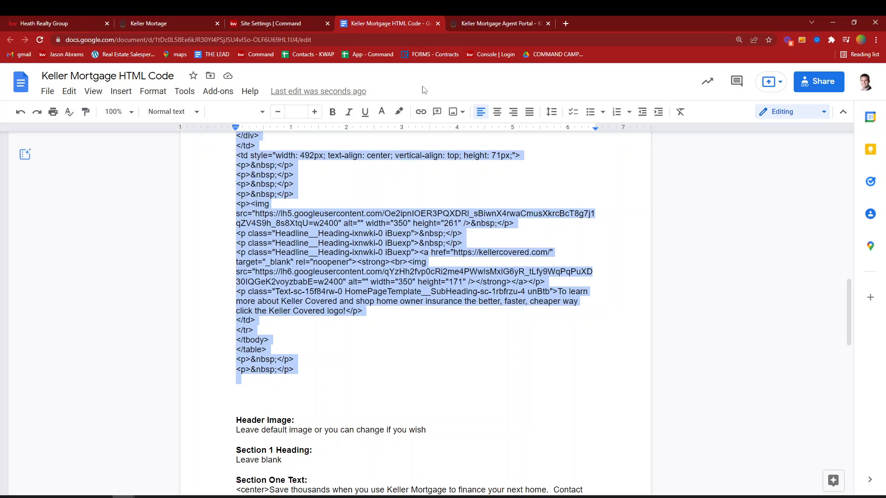
Switch to KW Command and open the Agent Site Pages settings in the Consumer site and app settings
{"action": "left_click", "coordinate": [298, 21]}
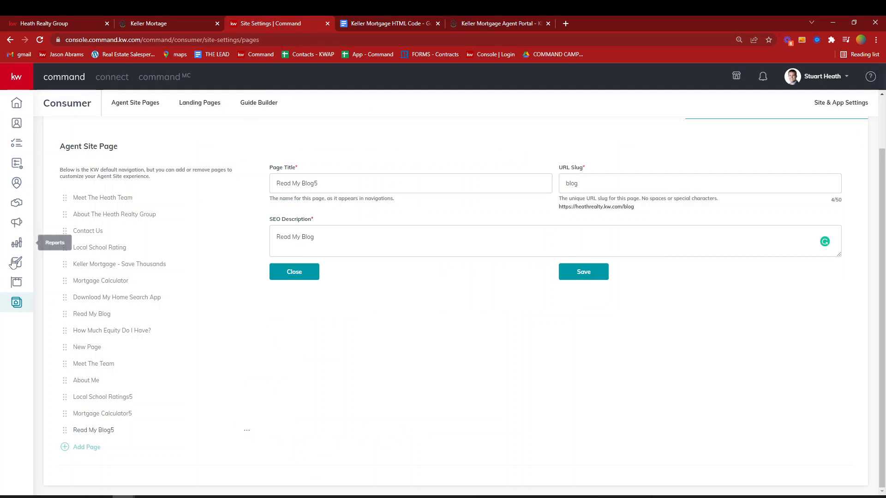
{"action": "left_click", "coordinate": [18, 303]}
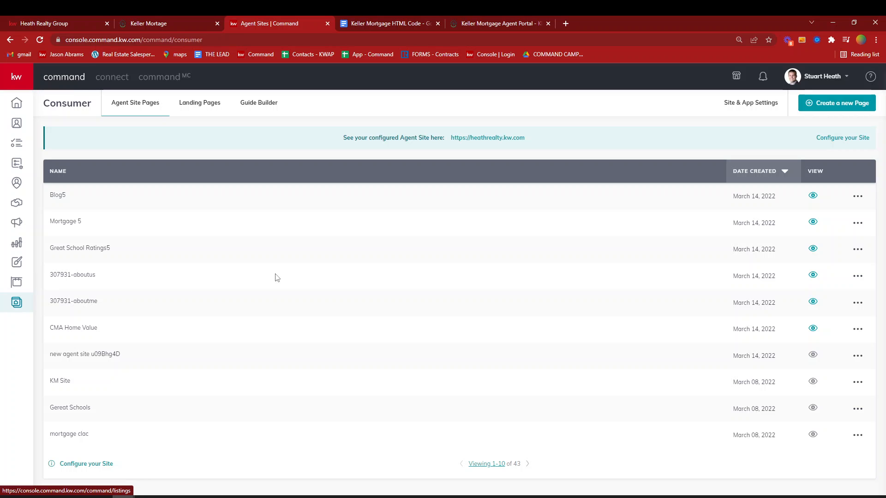
{"action": "key", "text": "ctrl+plus"}
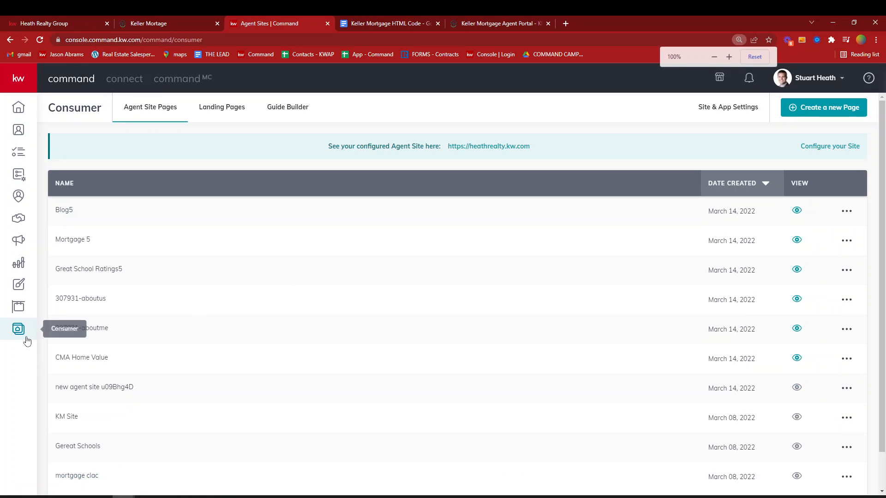
{"action": "left_click", "coordinate": [734, 106]}
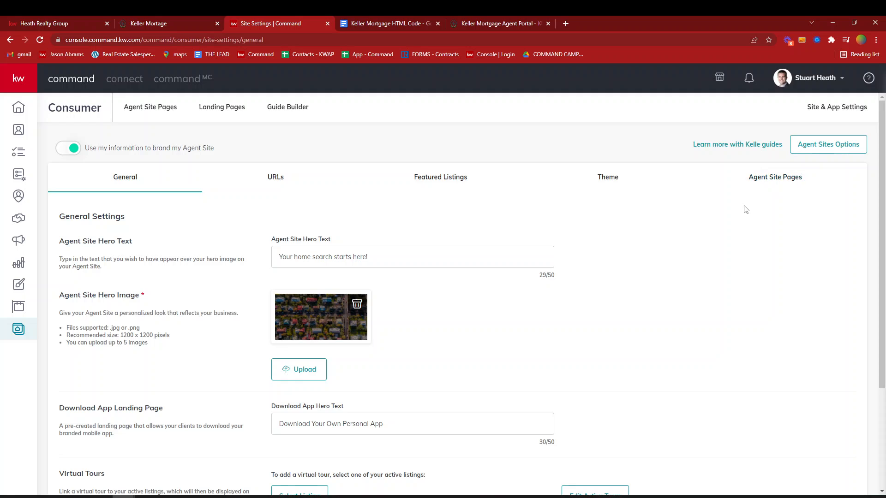
{"action": "left_click", "coordinate": [778, 185]}
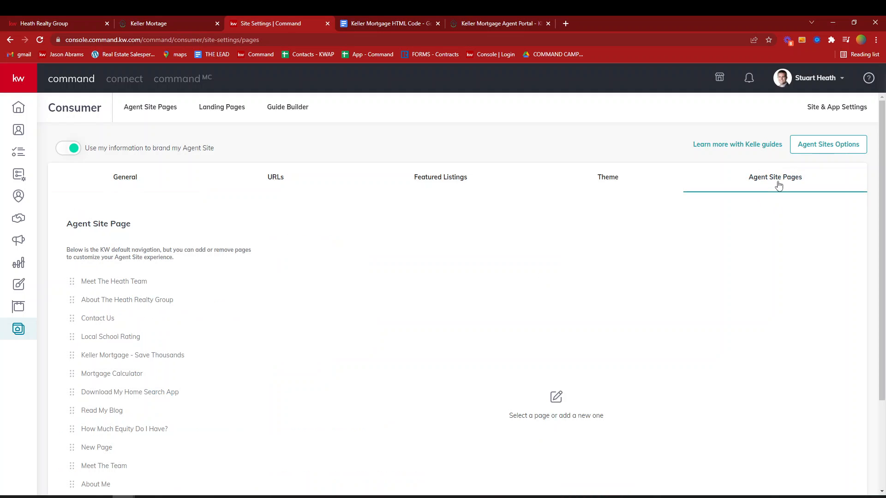
Add a new page to the agent site pages and create a new site for it
{"action": "scroll", "coordinate": [352, 338], "scroll_direction": "down", "scroll_amount": 2}
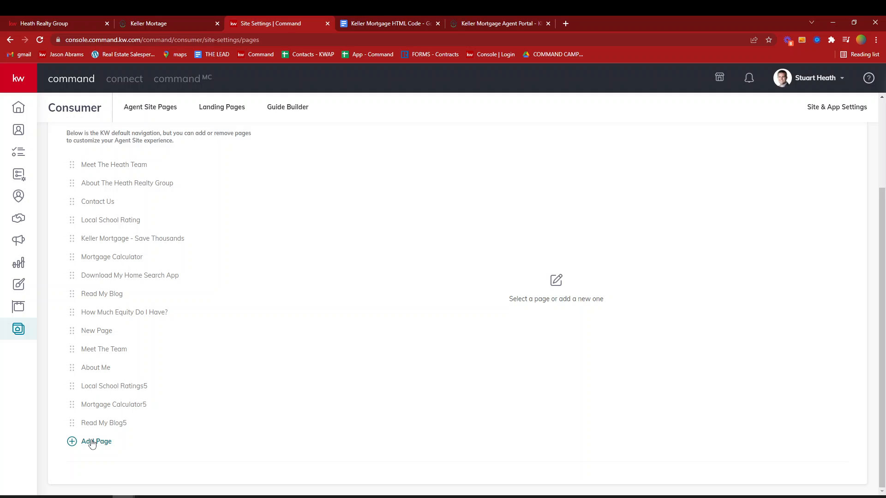
{"action": "left_click", "coordinate": [92, 442]}
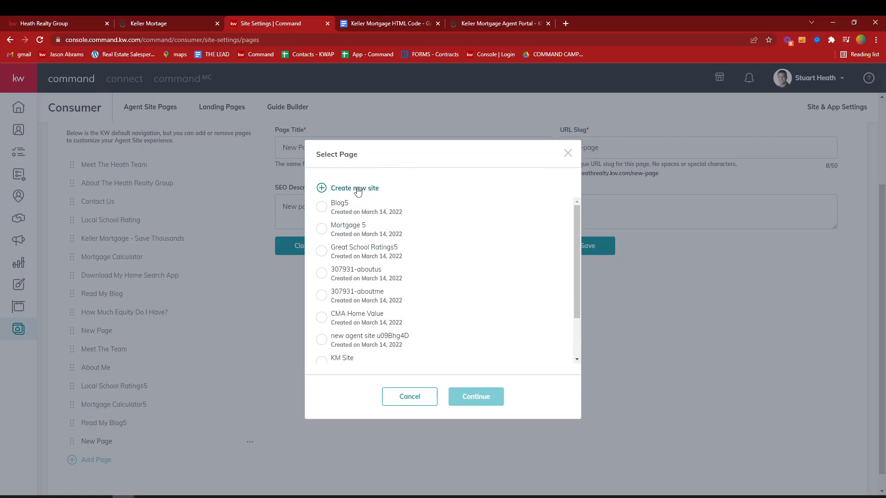
{"action": "left_click", "coordinate": [358, 190]}
Rename the new agent site as Keller Mortgage5
{"action": "double_click", "coordinate": [116, 78]}
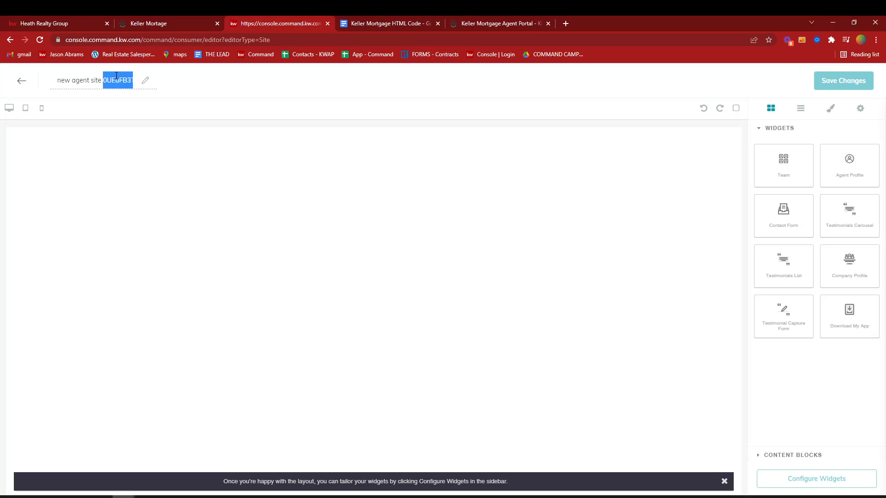
{"action": "triple_click", "coordinate": [116, 76]}
{"action": "type", "text": "Keller Mortga"}
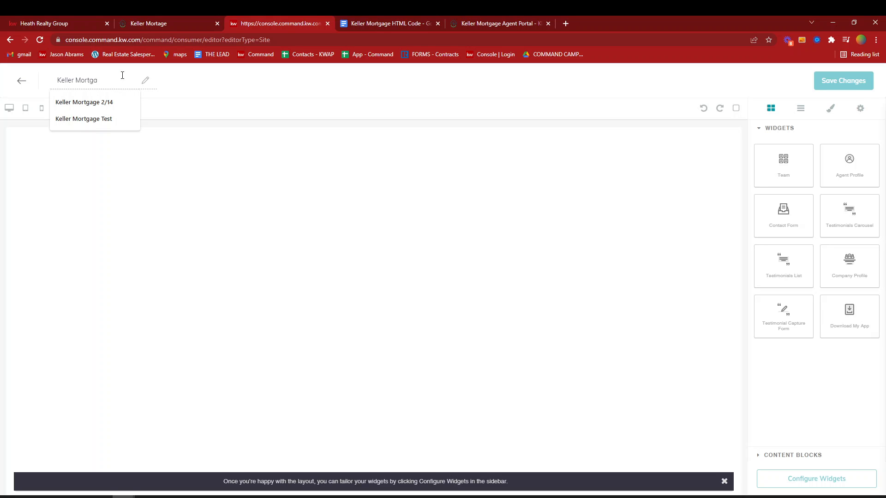
{"action": "type", "text": "ge5"}
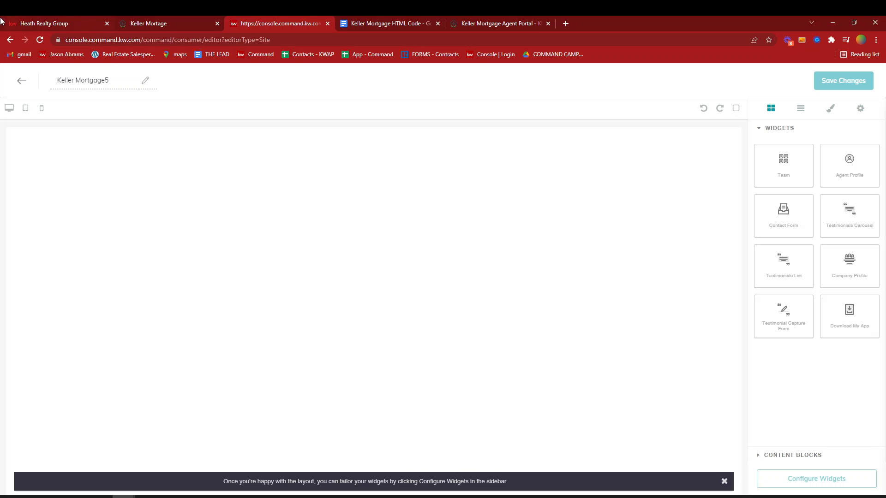
Place a Company Profile widget on the blank page and open its configuration
{"action": "left_click_drag", "start_coordinate": [847, 275], "coordinate": [414, 243]}
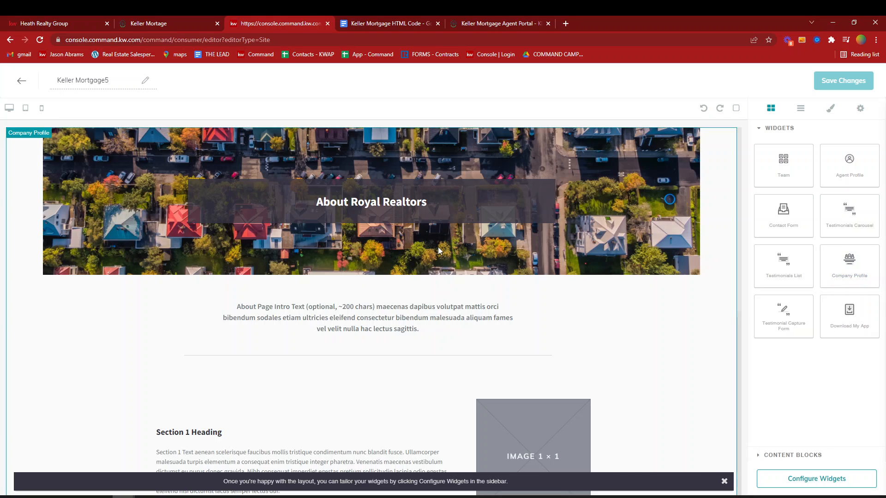
{"action": "left_click", "coordinate": [819, 479]}
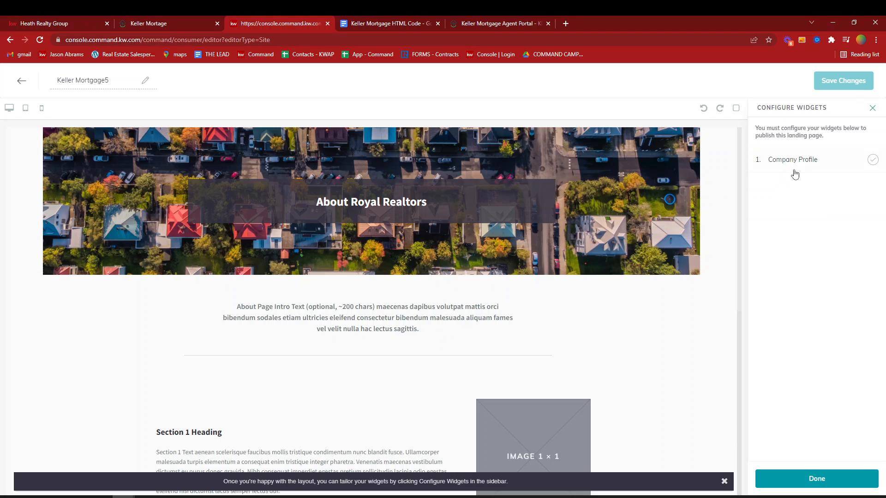
{"action": "left_click", "coordinate": [805, 162]}
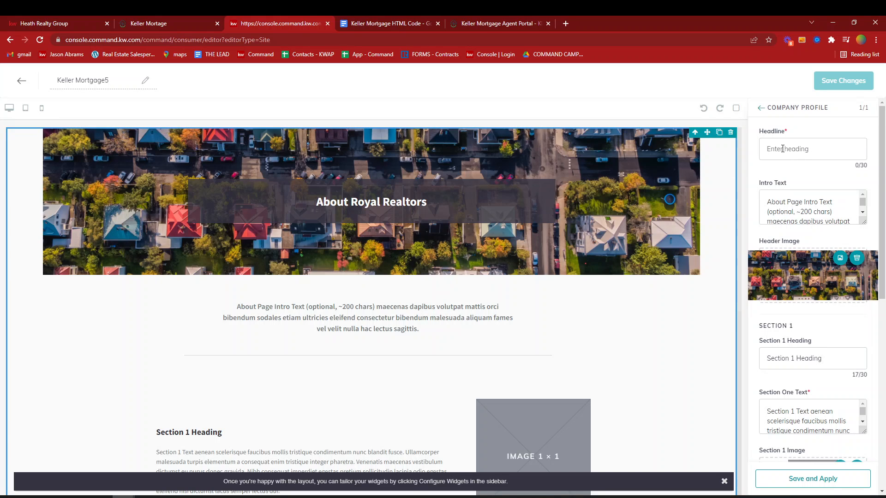
Set the headline to "Save Thousands Of Dollars" and replace the placeholder Intro Text with the copied HTML code
{"action": "left_click", "coordinate": [799, 142]}
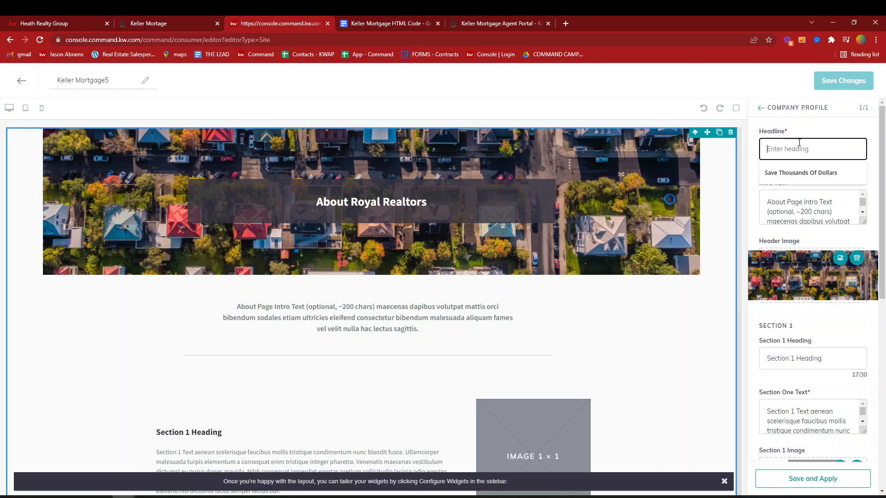
{"action": "left_click", "coordinate": [808, 173]}
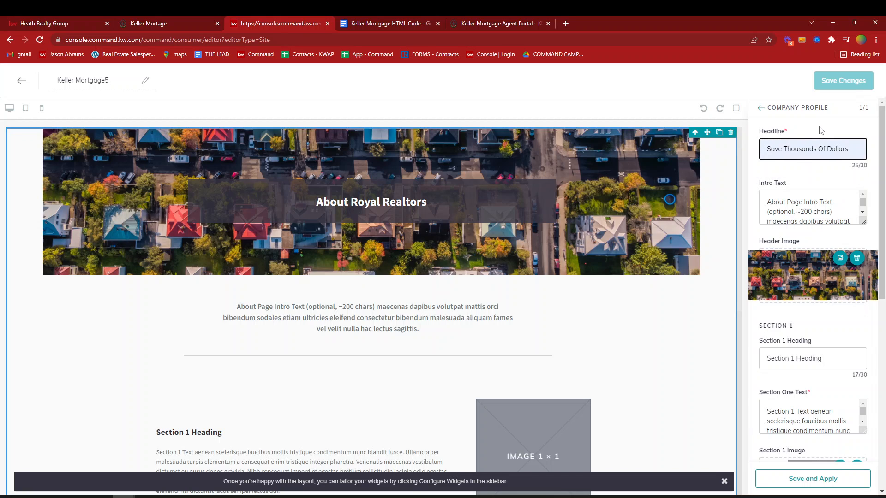
{"action": "triple_click", "coordinate": [807, 212]}
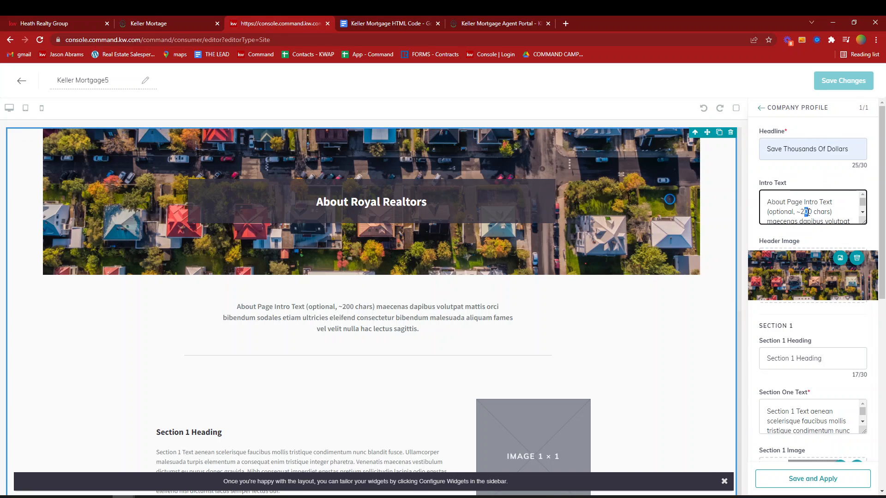
{"action": "key", "text": "BackSpace"}
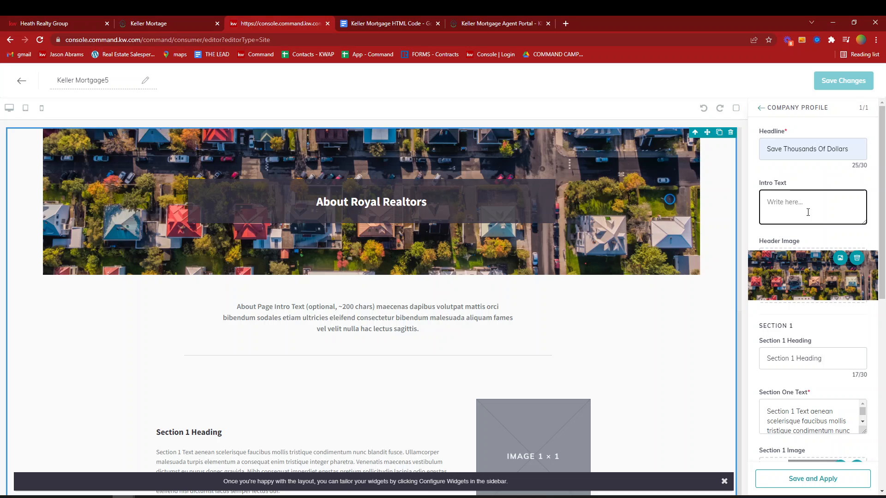
{"action": "key", "text": "ctrl+v"}
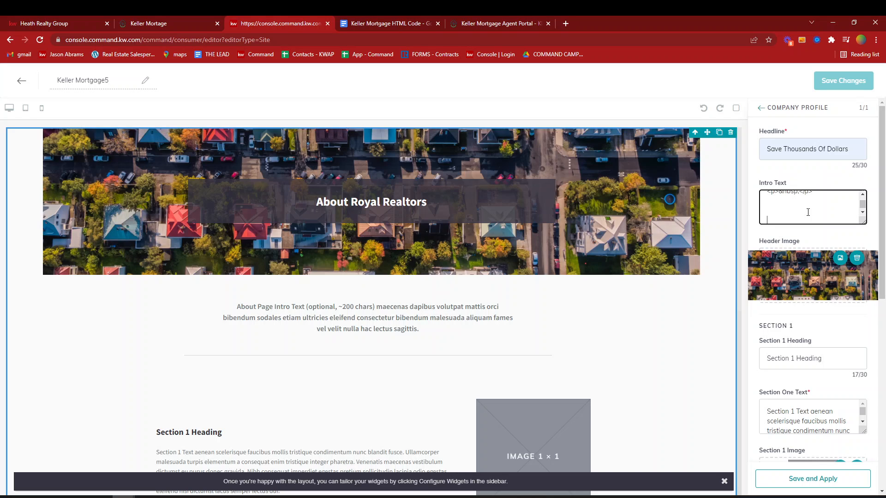
Review the pasted Intro Text code and the Company Profile layout from the header down to the footer
{"action": "scroll", "coordinate": [796, 208], "scroll_direction": "up", "scroll_amount": 4}
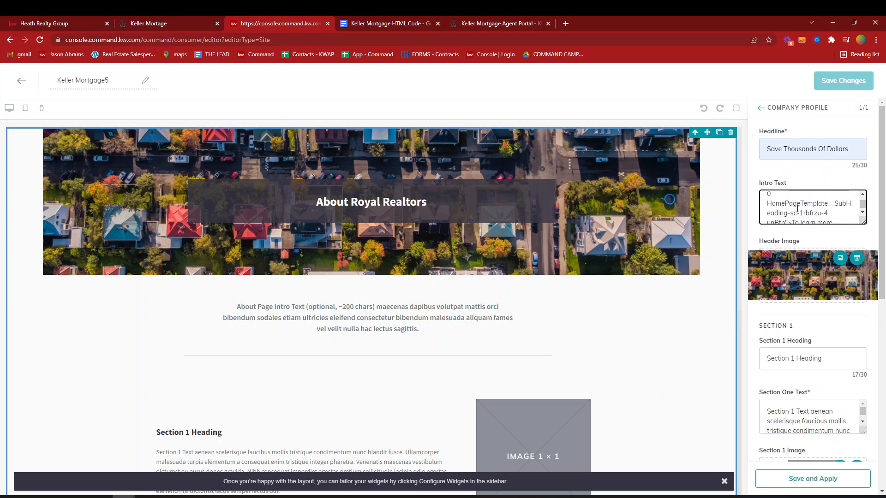
{"action": "scroll", "coordinate": [797, 208], "scroll_direction": "up", "scroll_amount": 5}
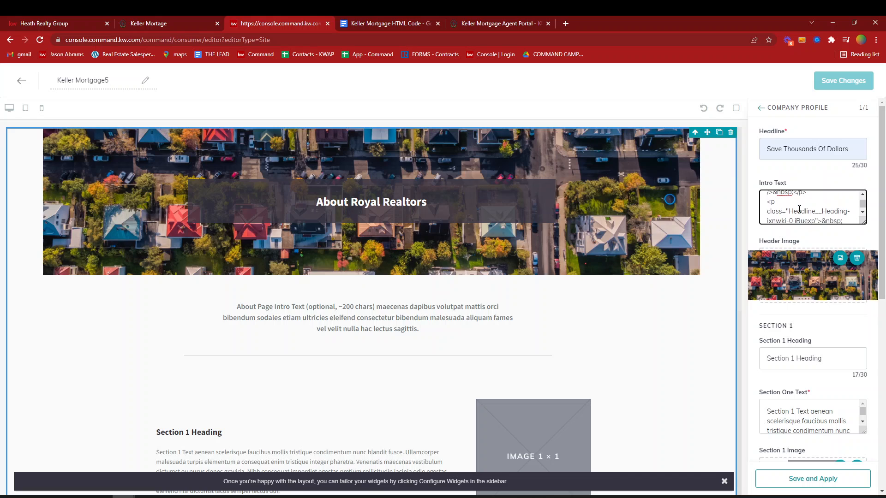
{"action": "scroll", "coordinate": [803, 206], "scroll_direction": "down", "scroll_amount": 5}
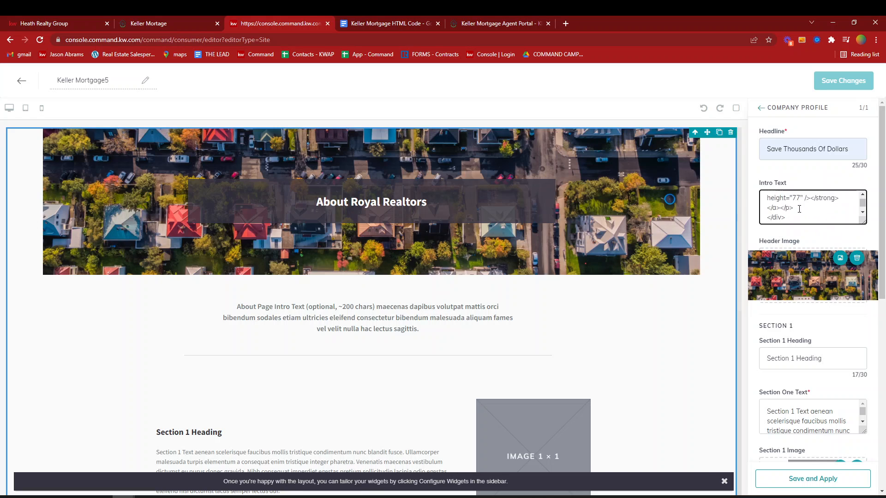
{"action": "scroll", "coordinate": [811, 304], "scroll_direction": "down", "scroll_amount": 1}
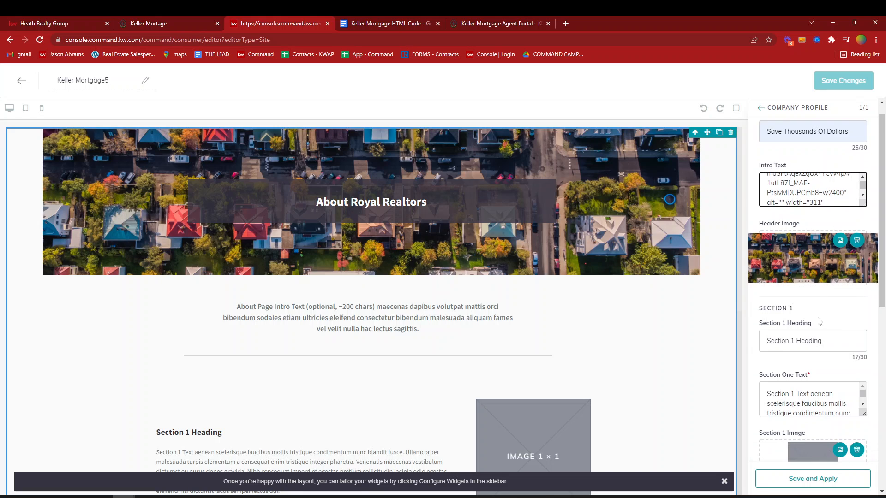
{"action": "scroll", "coordinate": [668, 317], "scroll_direction": "down", "scroll_amount": 2}
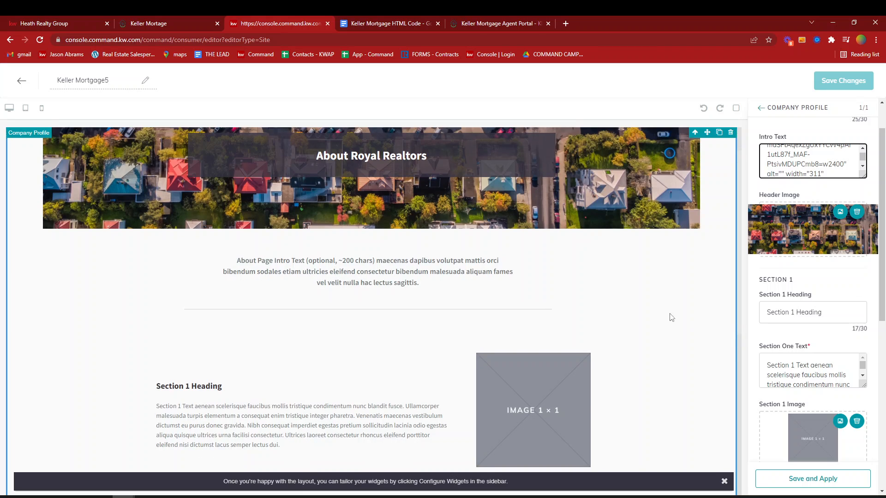
{"action": "scroll", "coordinate": [262, 310], "scroll_direction": "down", "scroll_amount": 1}
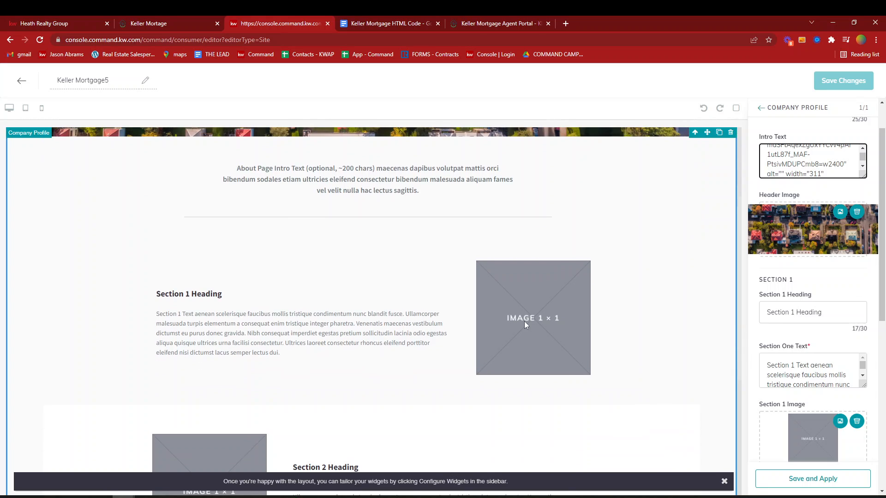
{"action": "scroll", "coordinate": [415, 341], "scroll_direction": "down", "scroll_amount": 2}
{"action": "scroll", "coordinate": [276, 384], "scroll_direction": "down", "scroll_amount": 2}
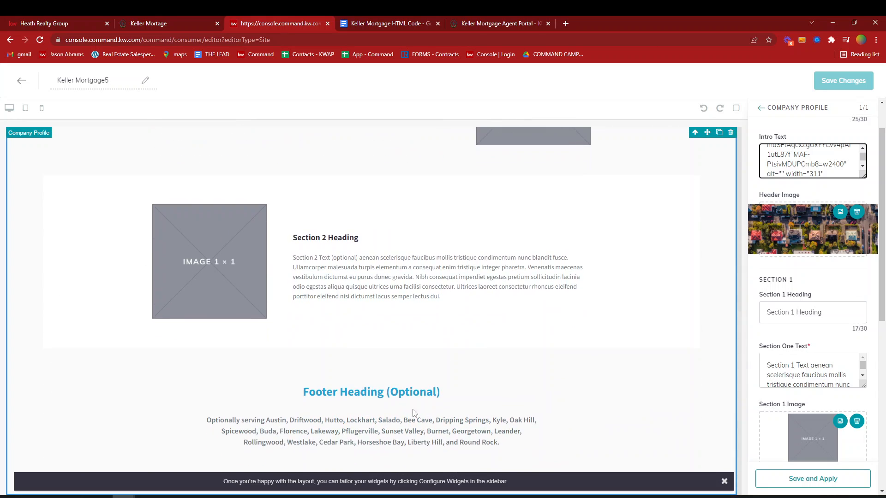
{"action": "scroll", "coordinate": [507, 401], "scroll_direction": "up", "scroll_amount": 3}
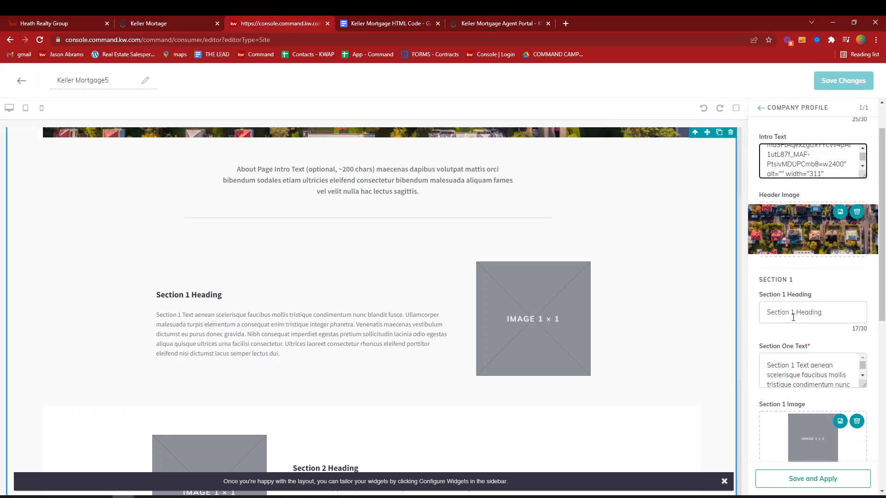
Replace Section One Text with "Getting approved is one of the first steps in the home buying process." and remove the Section 1 image
{"action": "left_click", "coordinate": [804, 296]}
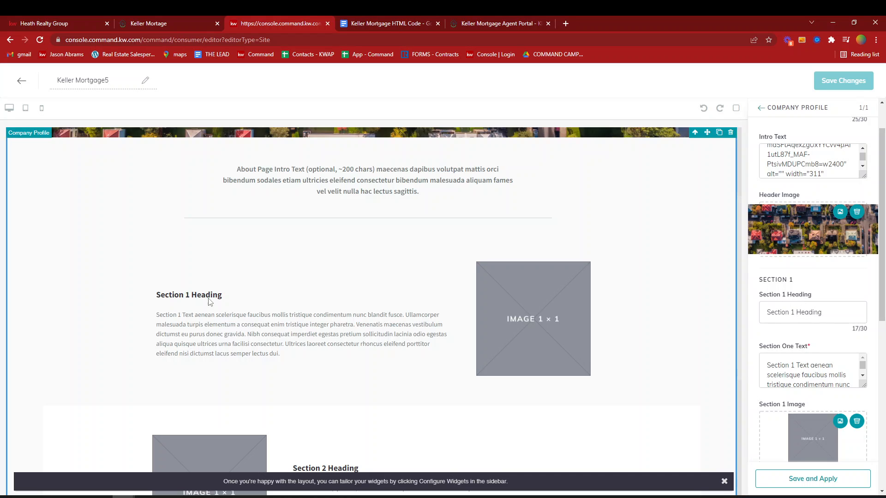
{"action": "left_click", "coordinate": [811, 377]}
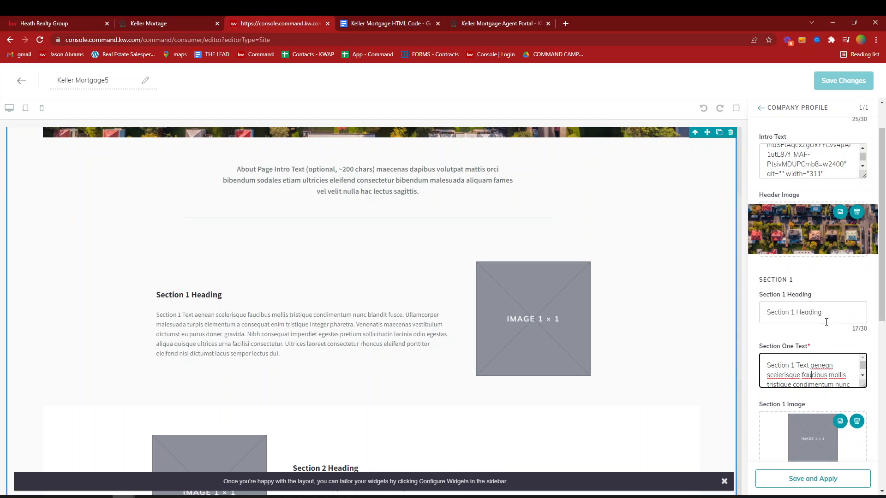
{"action": "scroll", "coordinate": [812, 385], "scroll_direction": "down", "scroll_amount": 1}
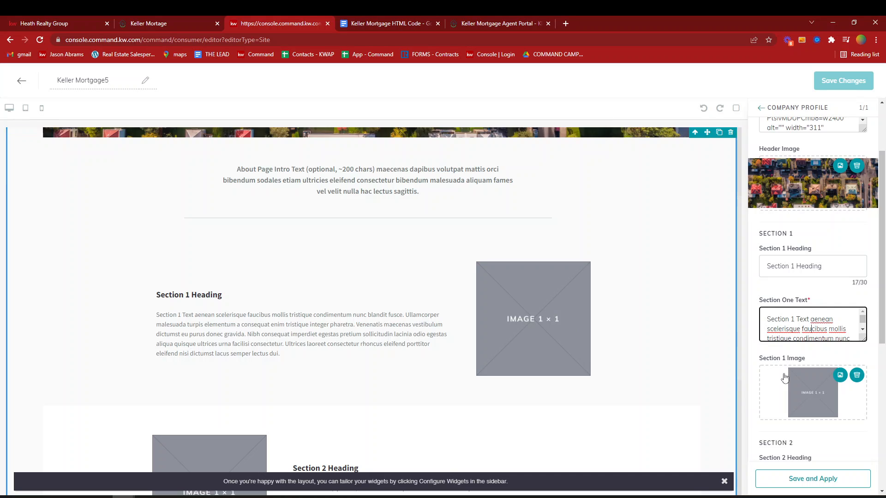
{"action": "triple_click", "coordinate": [837, 333]}
{"action": "type", "text": "G"}
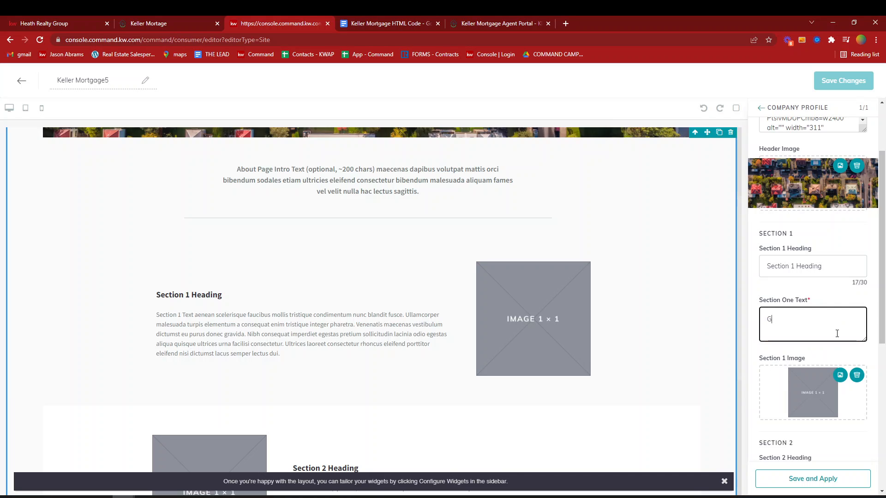
{"action": "type", "text": "etting approved is one of the first steps in th"}
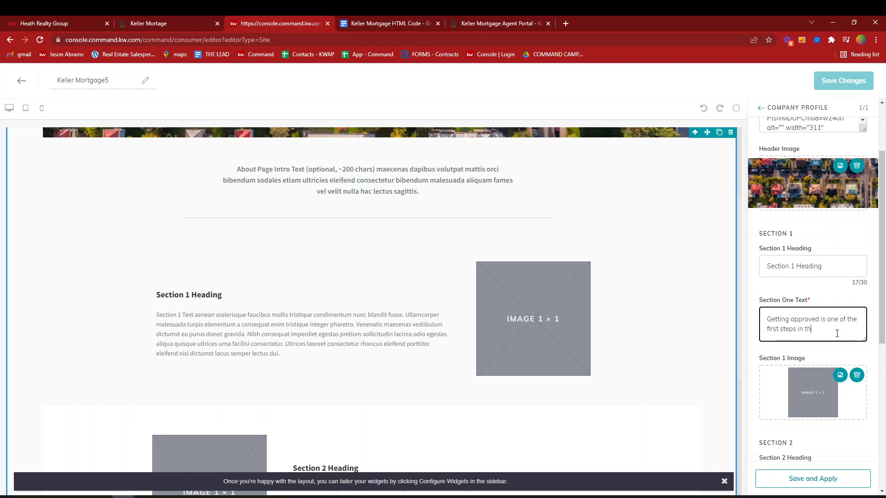
{"action": "type", "text": "e home buying process"}
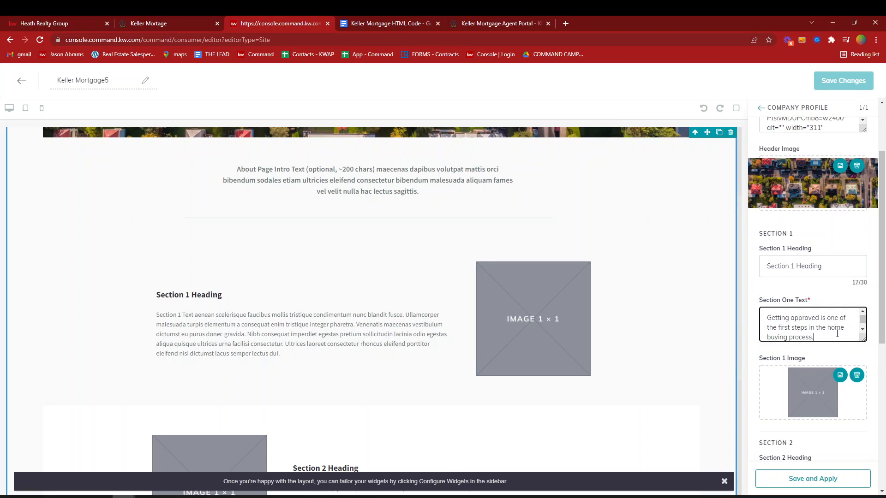
{"action": "type", "text": "."}
{"action": "left_click", "coordinate": [857, 375]}
Clear the Section 2 heading and text, and remove the Section 2 image
{"action": "scroll", "coordinate": [830, 378], "scroll_direction": "down", "scroll_amount": 2}
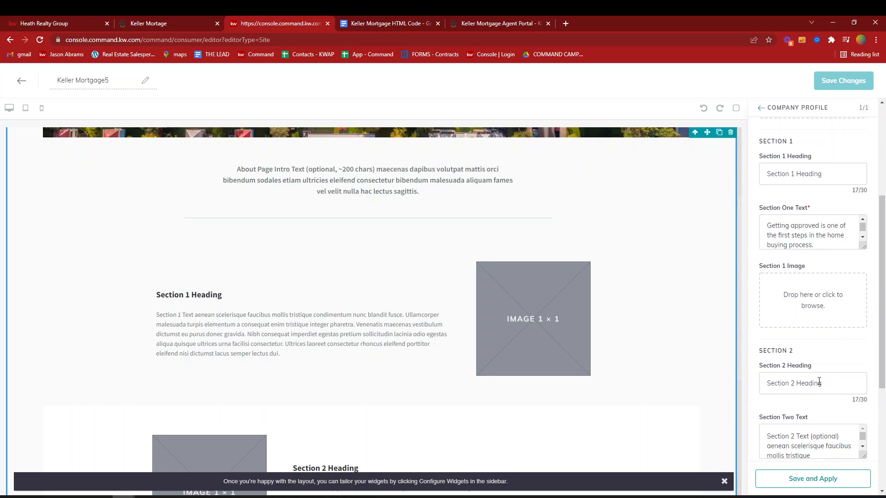
{"action": "triple_click", "coordinate": [815, 378]}
{"action": "key", "text": "BackSpace"}
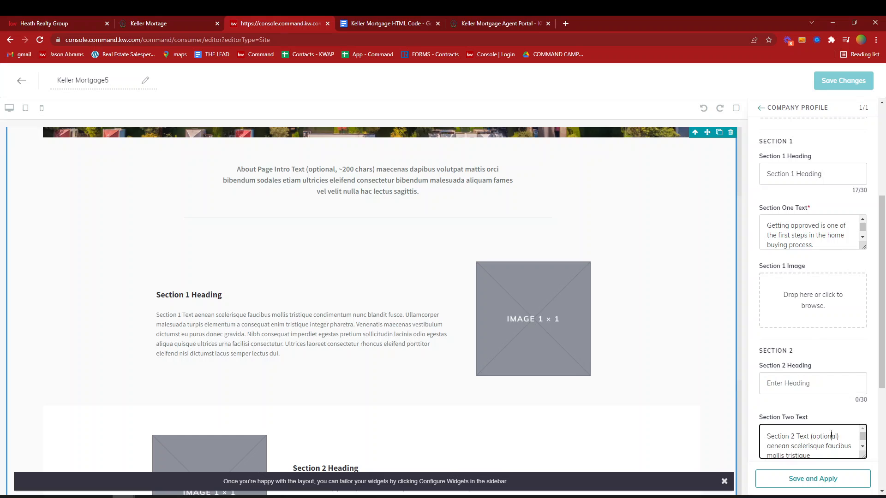
{"action": "triple_click", "coordinate": [816, 440]}
{"action": "key", "text": "BackSpace"}
{"action": "scroll", "coordinate": [831, 429], "scroll_direction": "down", "scroll_amount": 2}
{"action": "left_click", "coordinate": [856, 399]}
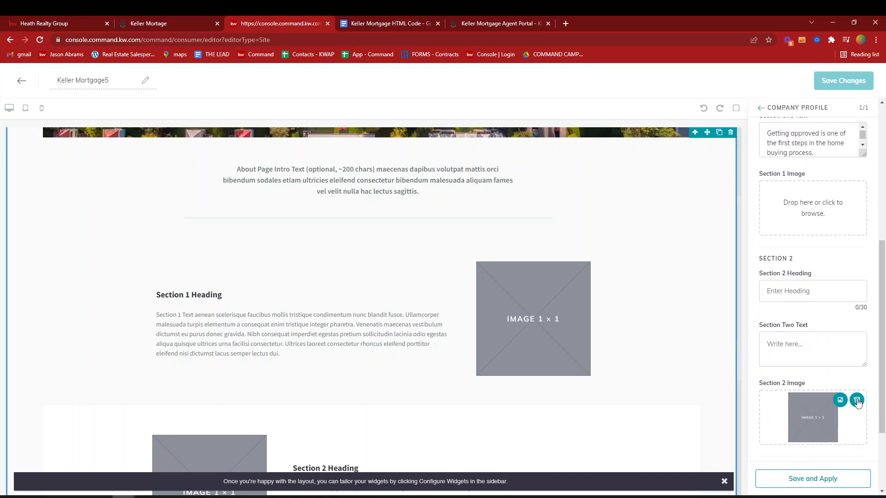
Clear the placeholder footer heading and footer text
{"action": "scroll", "coordinate": [848, 406], "scroll_direction": "down", "scroll_amount": 2}
{"action": "double_click", "coordinate": [821, 398]}
{"action": "triple_click", "coordinate": [821, 398]}
{"action": "key", "text": "BackSpace"}
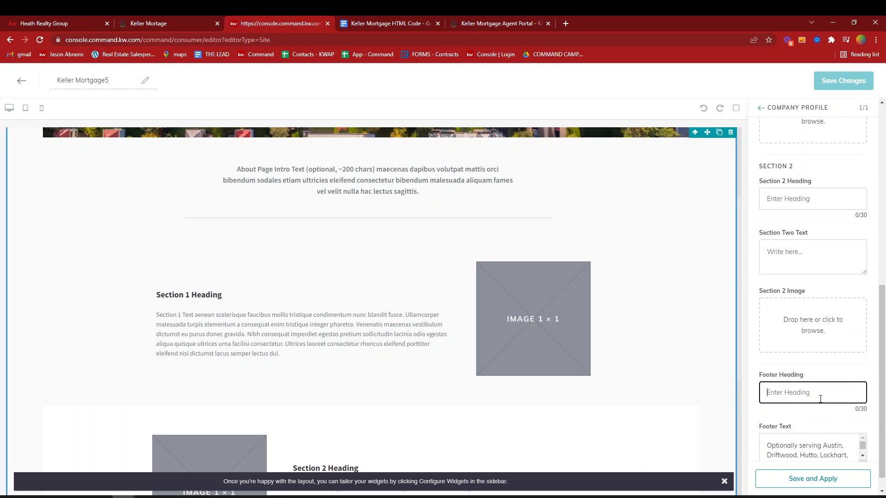
{"action": "scroll", "coordinate": [819, 422], "scroll_direction": "down", "scroll_amount": 1}
{"action": "triple_click", "coordinate": [819, 427]}
{"action": "key", "text": "BackSpace"}
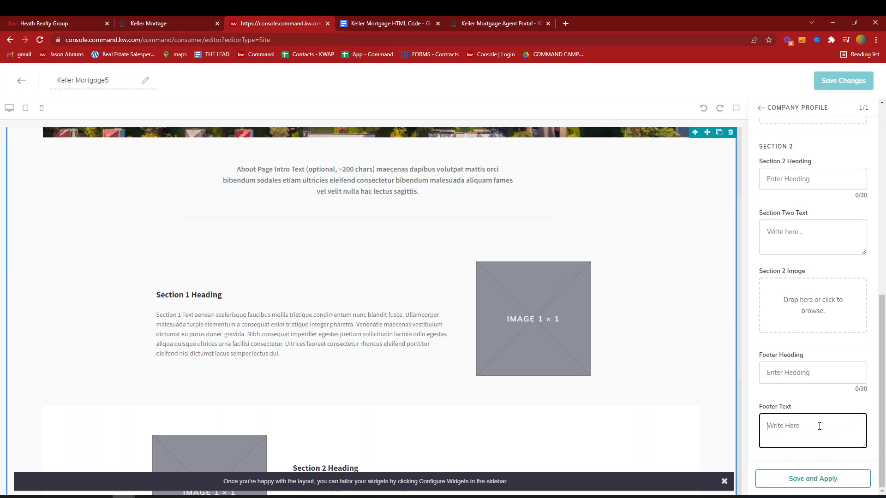
{"action": "left_click", "coordinate": [824, 412]}
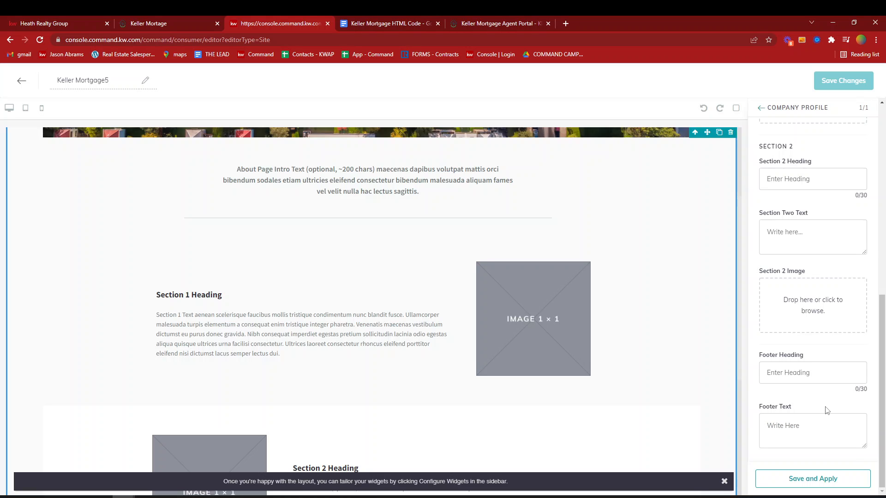
Save and apply the Company Profile configuration, and check the page preview down to the mortgage calculator
{"action": "left_click", "coordinate": [819, 483]}
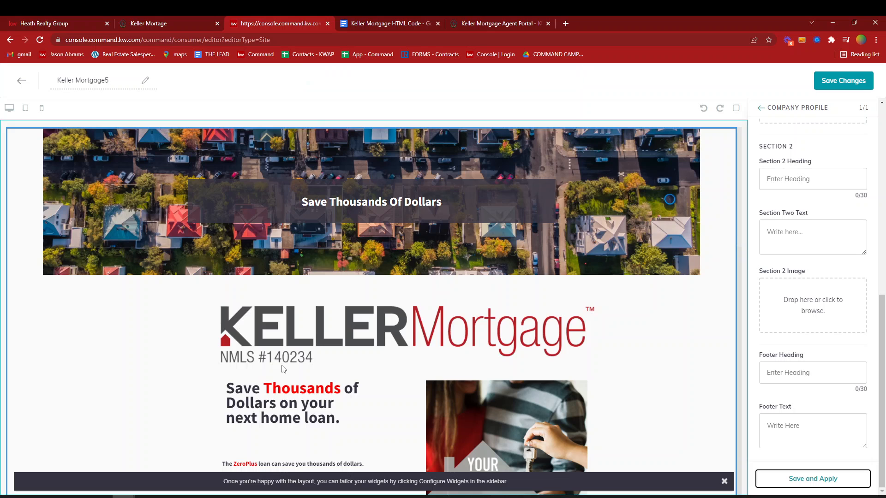
{"action": "scroll", "coordinate": [284, 369], "scroll_direction": "down", "scroll_amount": 2}
{"action": "scroll", "coordinate": [282, 368], "scroll_direction": "down", "scroll_amount": 3}
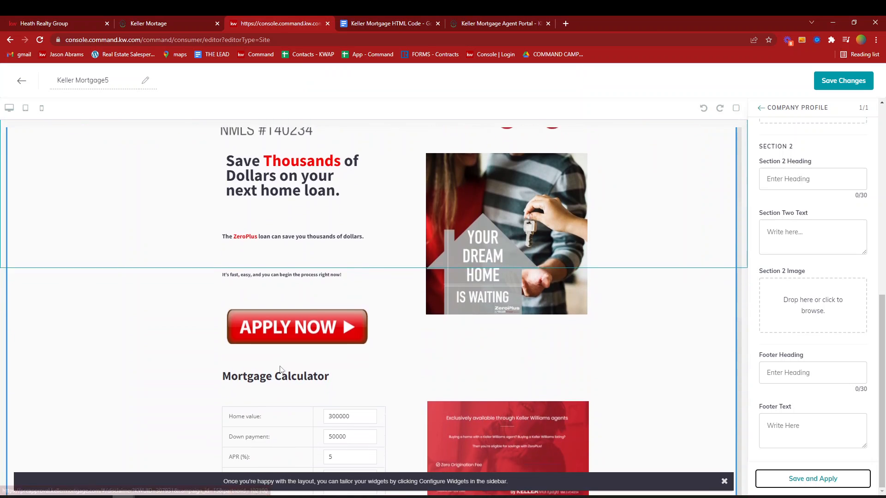
Review the Keller Mortgage5 page preview down through the mortgage calculator and back up to the header image
{"action": "scroll", "coordinate": [284, 371], "scroll_direction": "down", "scroll_amount": 5}
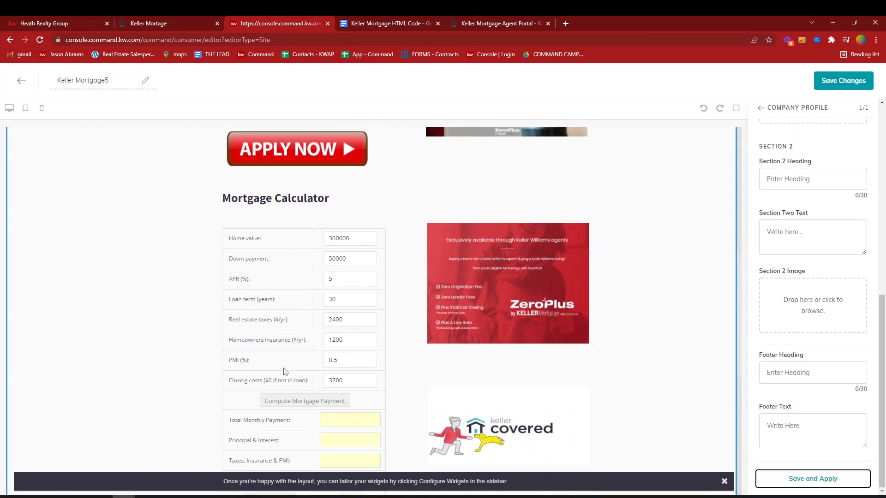
{"action": "scroll", "coordinate": [286, 373], "scroll_direction": "up", "scroll_amount": 3}
{"action": "scroll", "coordinate": [286, 373], "scroll_direction": "up", "scroll_amount": 7}
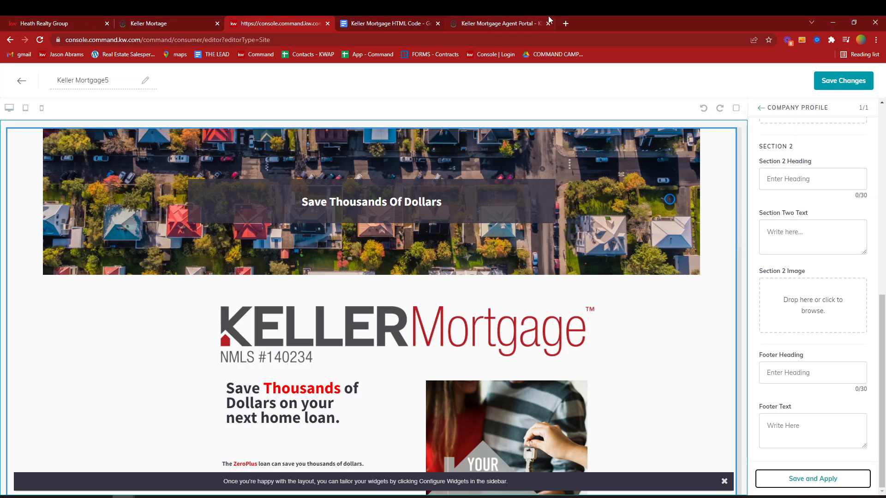
Switch to the Keller Mortgage HTML Code document and examine the code around the customized preapproval link, including the closing tags below it
{"action": "left_click", "coordinate": [378, 23]}
{"action": "left_click", "coordinate": [245, 298]}
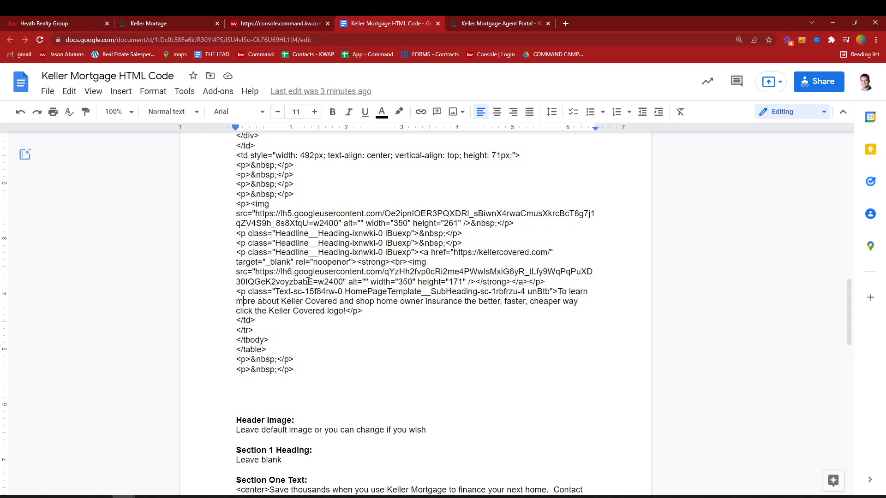
{"action": "scroll", "coordinate": [306, 280], "scroll_direction": "up", "scroll_amount": 7}
{"action": "scroll", "coordinate": [317, 288], "scroll_direction": "up", "scroll_amount": 1}
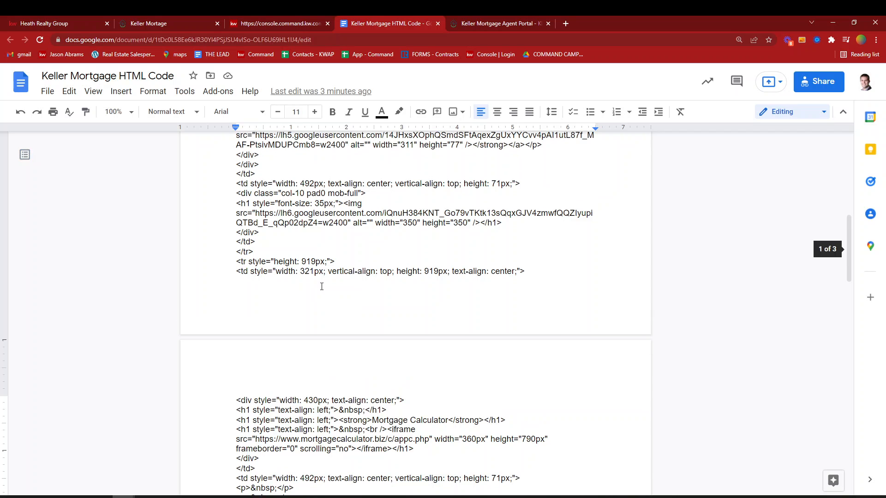
{"action": "scroll", "coordinate": [321, 284], "scroll_direction": "up", "scroll_amount": 2}
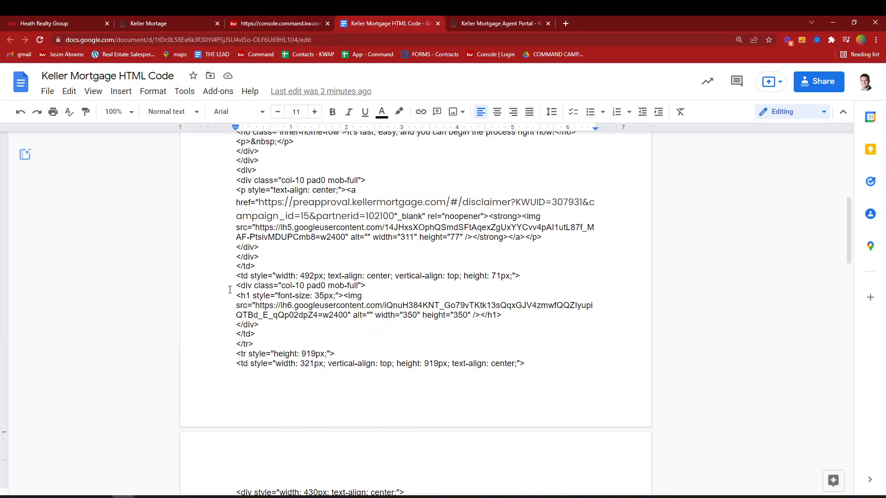
{"action": "left_click_drag", "start_coordinate": [241, 268], "coordinate": [235, 268]}
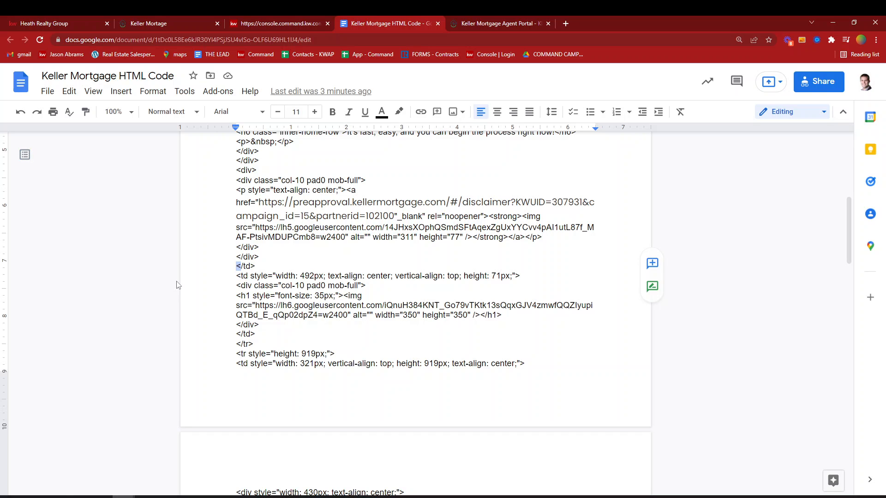
{"action": "left_click", "coordinate": [164, 257]}
{"action": "left_click_drag", "start_coordinate": [240, 257], "coordinate": [242, 257]}
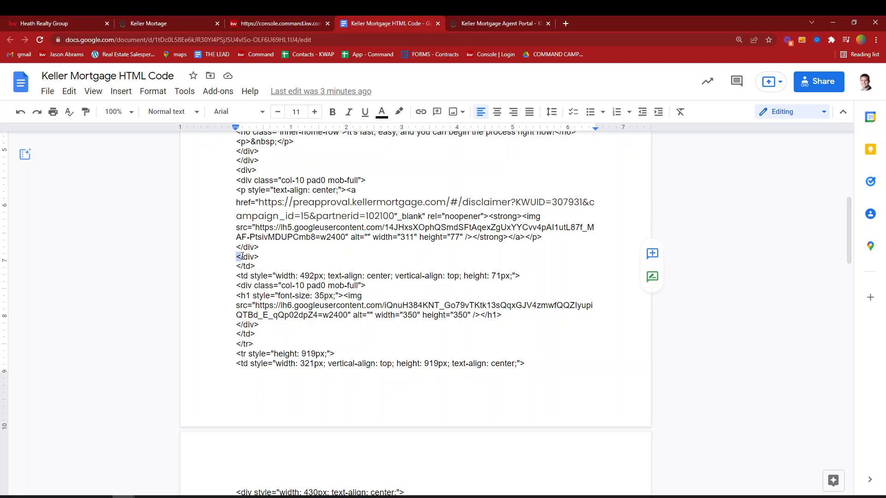
{"action": "left_click", "coordinate": [241, 257]}
Return to the site editor, save the Keller Mortgage5 page changes, and continue to the Agent Site Pages settings
{"action": "left_click", "coordinate": [268, 22]}
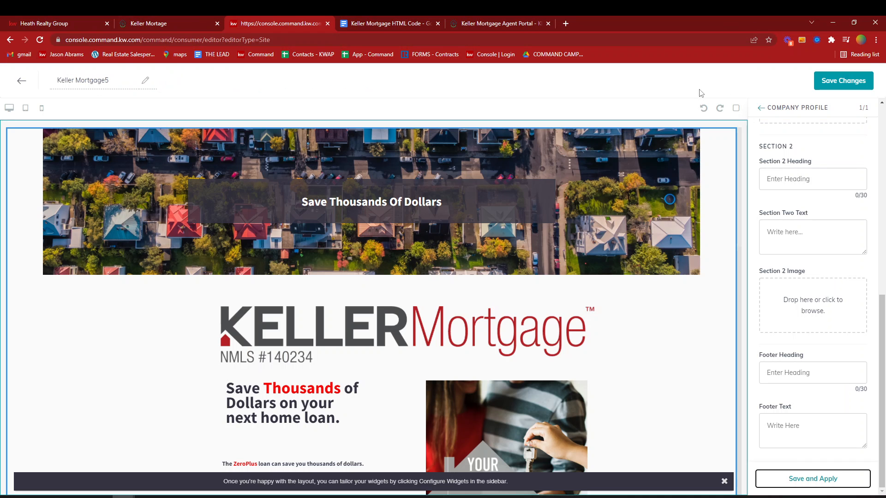
{"action": "left_click", "coordinate": [849, 86]}
{"action": "left_click", "coordinate": [483, 333]}
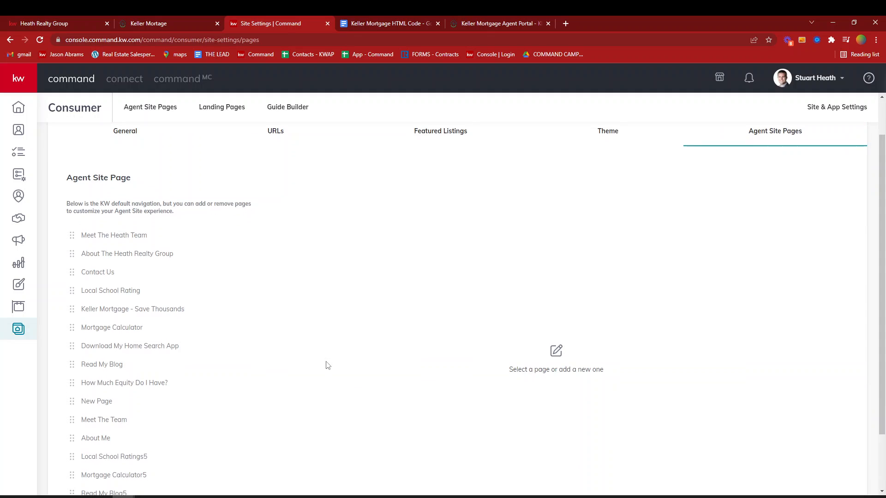
Add a new page to the agent site navigation, based on the Keller Mortgage5 page
{"action": "scroll", "coordinate": [195, 420], "scroll_direction": "down", "scroll_amount": 1}
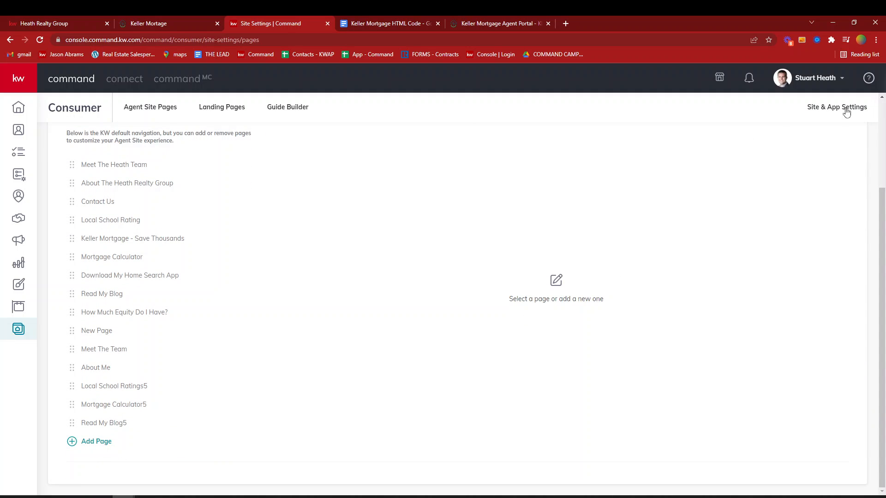
{"action": "left_click", "coordinate": [98, 441]}
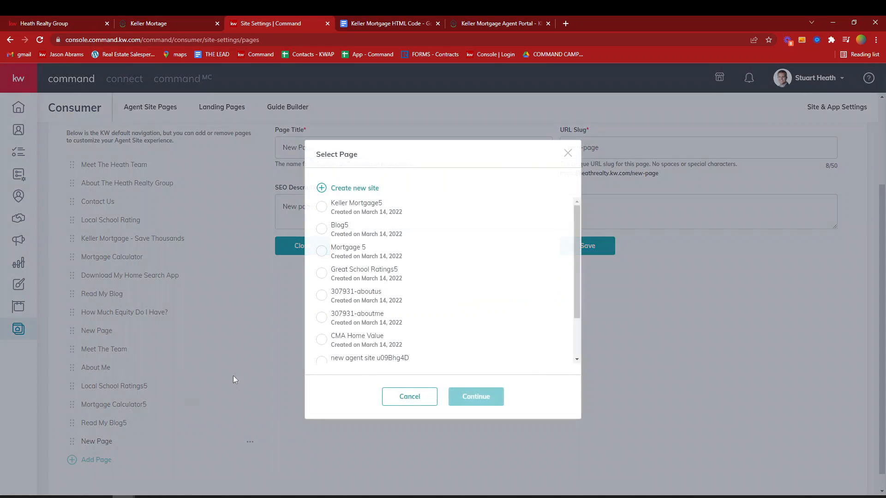
{"action": "left_click", "coordinate": [322, 207]}
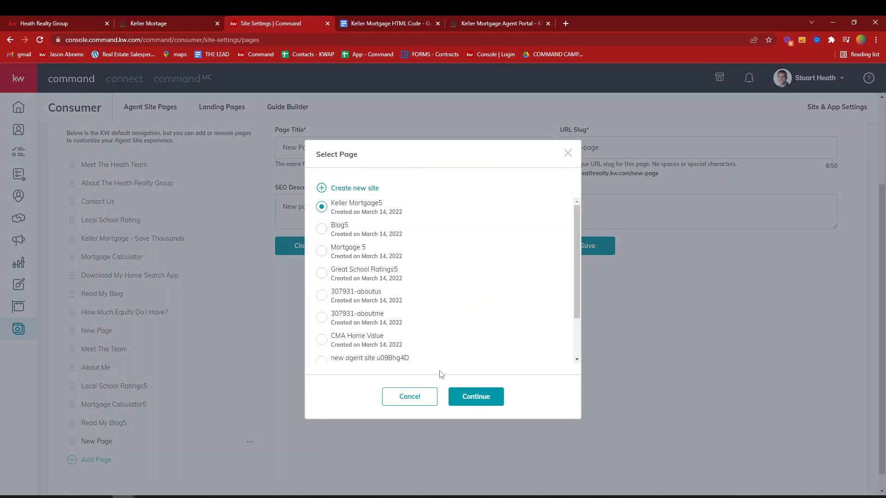
{"action": "left_click", "coordinate": [462, 403]}
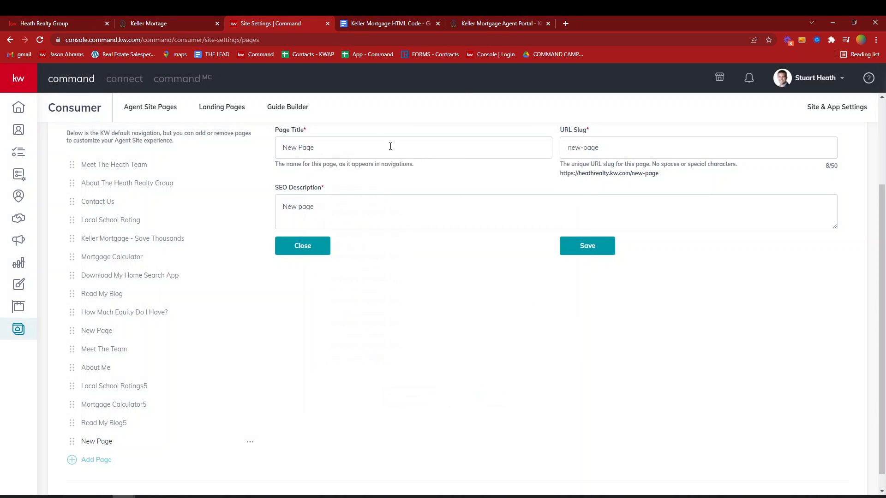
Set the new page's title to "Save Thousands With Keller Mortgage"
{"action": "left_click_drag", "start_coordinate": [444, 147], "coordinate": [266, 152]}
{"action": "type", "text": "Save Thouds"}
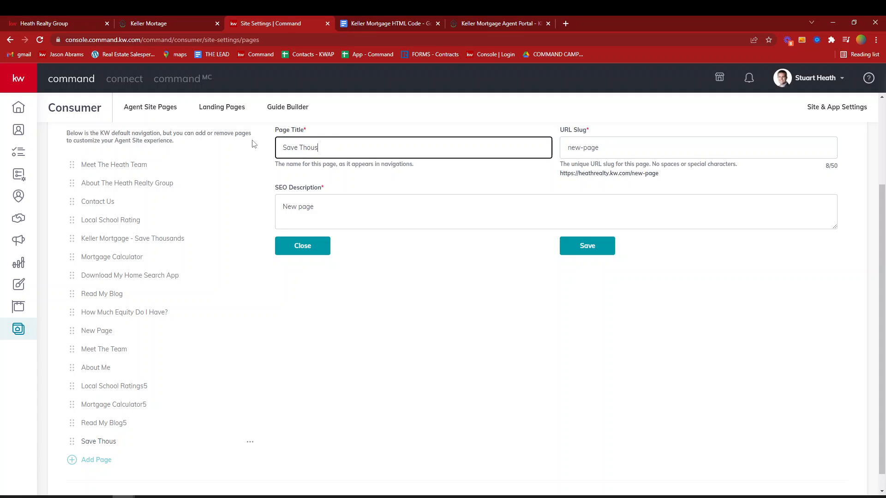
{"action": "type", "text": "ands With Keller Morg"}
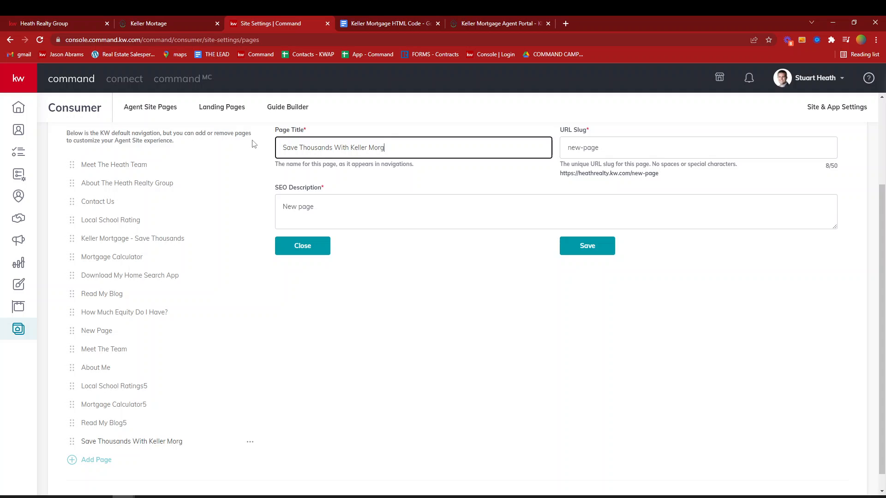
{"action": "key", "text": "BackSpace"}
{"action": "type", "text": "tgage"}
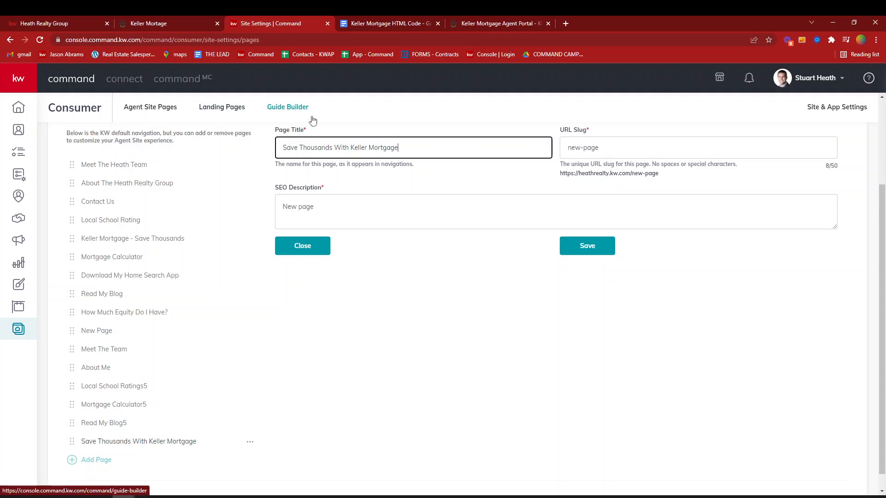
Look at the page entries in the navigation menu of the live agent site
{"action": "left_click", "coordinate": [44, 23]}
{"action": "left_click", "coordinate": [743, 89]}
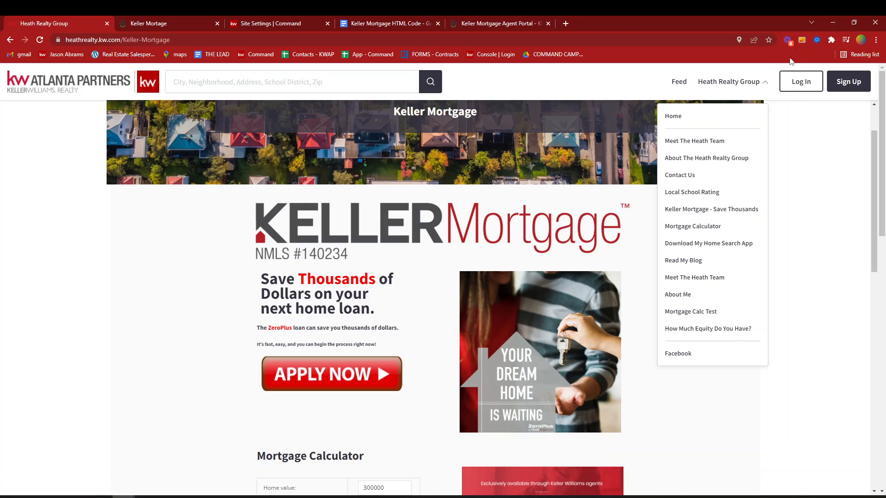
{"action": "double_click", "coordinate": [766, 83]}
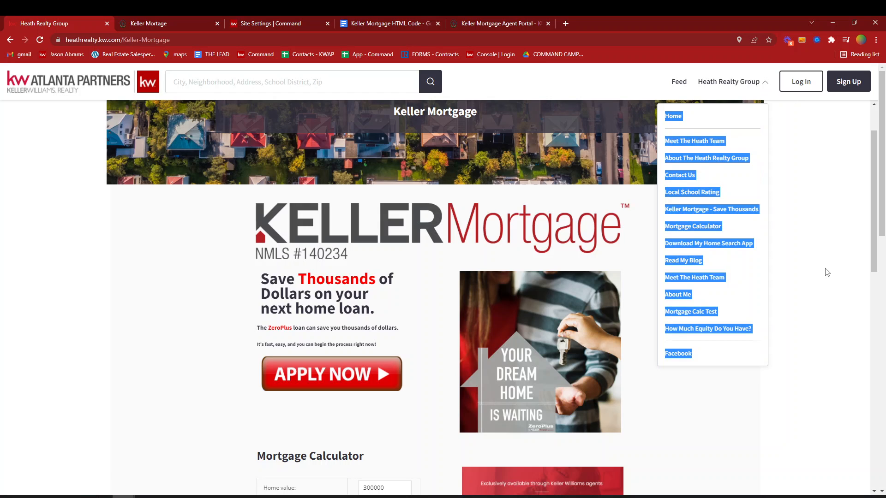
Back in Site Settings, set the page's URL slug to "Keller-mortgage" and SEO description to "Save thousands.", and save the page
{"action": "left_click", "coordinate": [300, 24]}
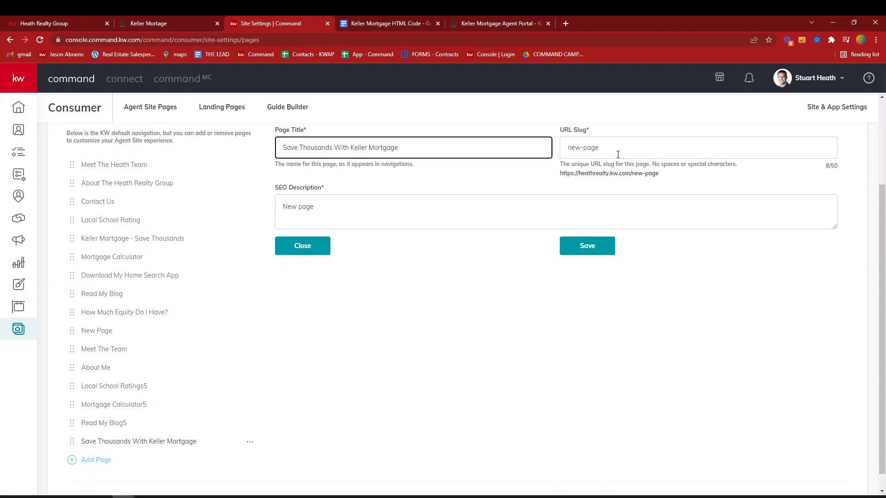
{"action": "key", "text": "Tab"}
{"action": "type", "text": "Keller-"}
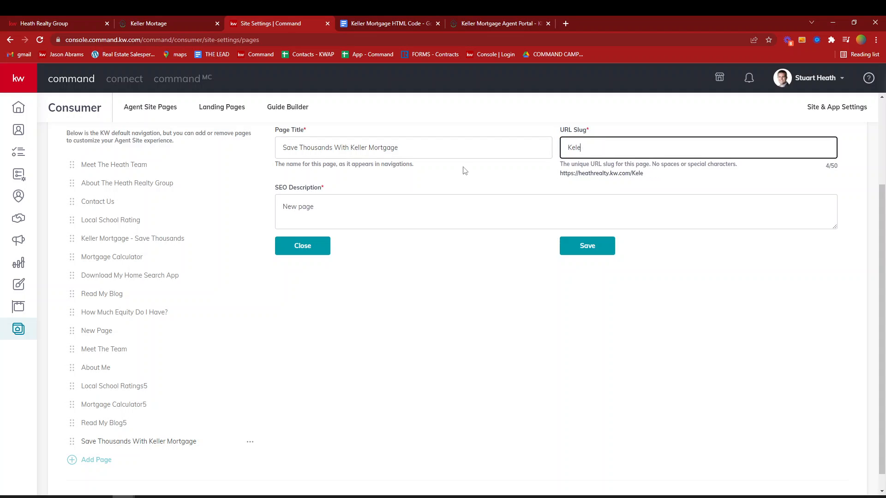
{"action": "type", "text": "mortgage"}
{"action": "key", "text": "Tab"}
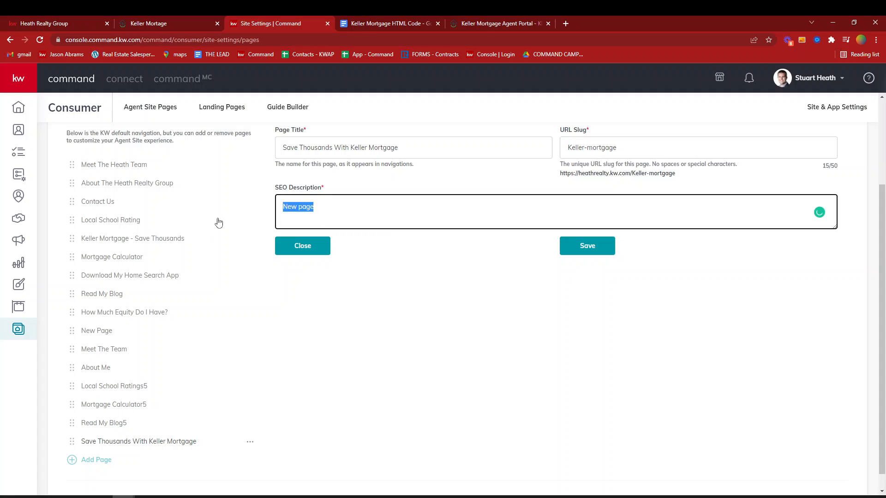
{"action": "type", "text": "Save thousands."}
{"action": "left_click", "coordinate": [604, 250]}
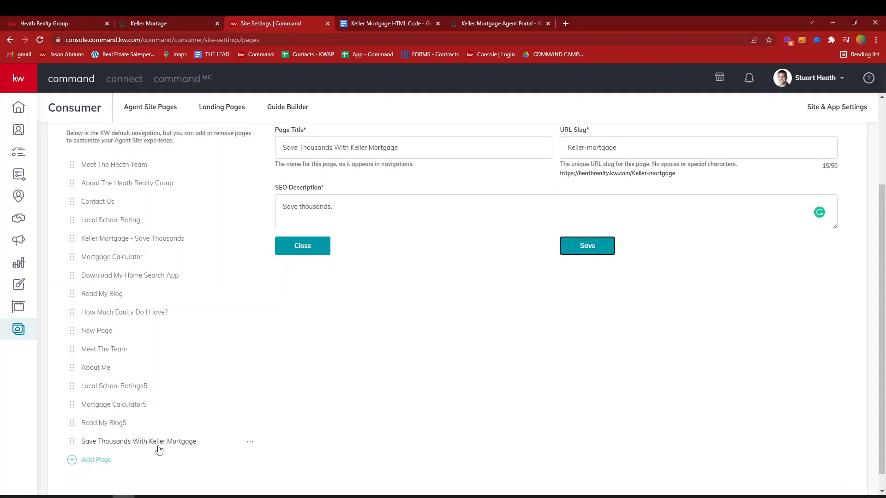
Move the Save Thousands With Keller Mortgage page above Read My Blog5 in the page list, and return it below
{"action": "mouse_move", "coordinate": [156, 446]}
{"action": "left_mouse_down"}
{"action": "mouse_move", "coordinate": [156, 424]}
{"action": "mouse_move", "coordinate": [156, 442]}
{"action": "mouse_move", "coordinate": [150, 429]}
{"action": "left_mouse_up"}
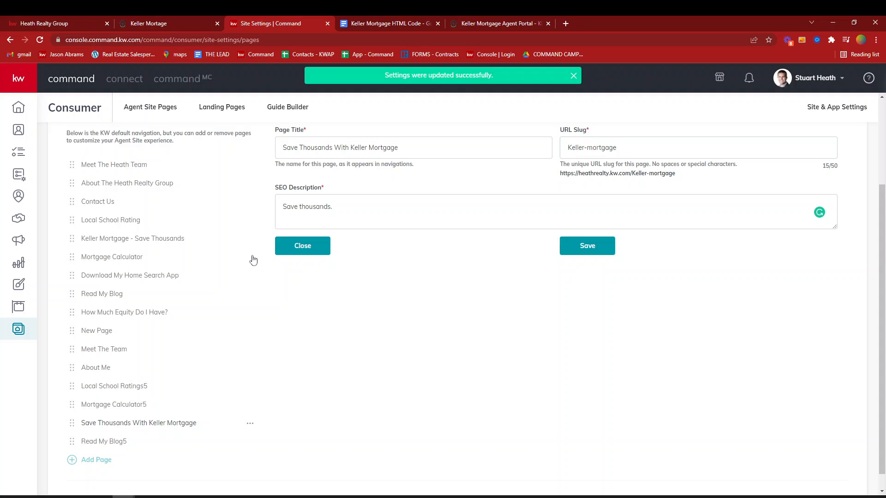
{"action": "left_click_drag", "start_coordinate": [155, 422], "coordinate": [148, 438]}
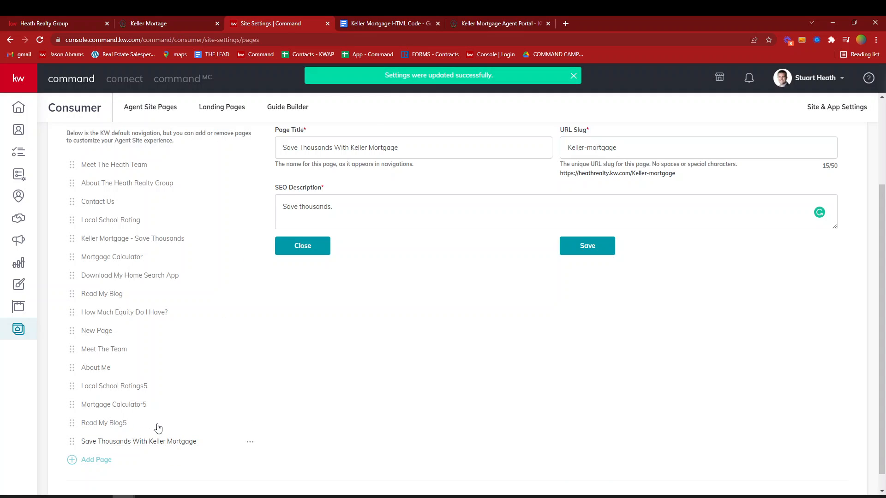